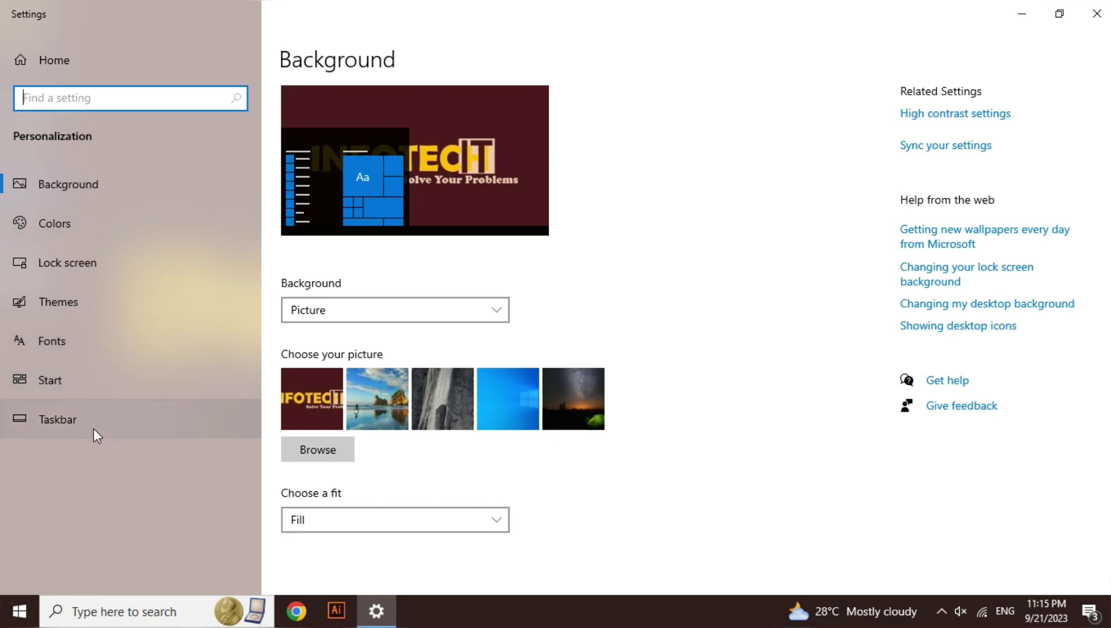
- Unmute the system sound and apply the Windows 10 theme in the Themes settings
click(96, 295)
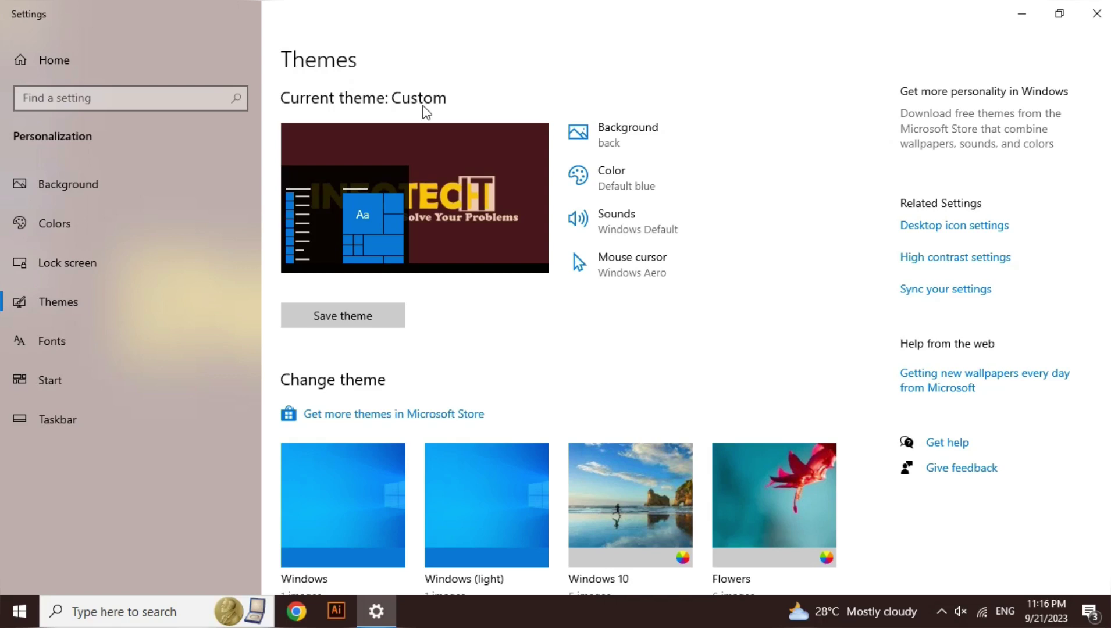
key(XF86AudioMute)
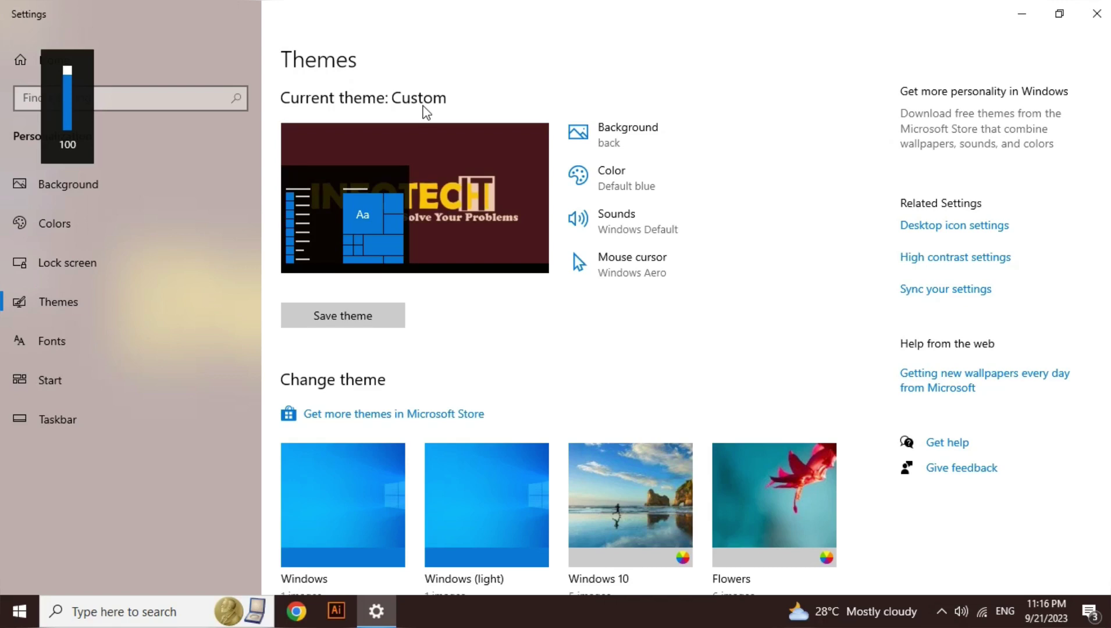
scroll(426, 110, down, 2)
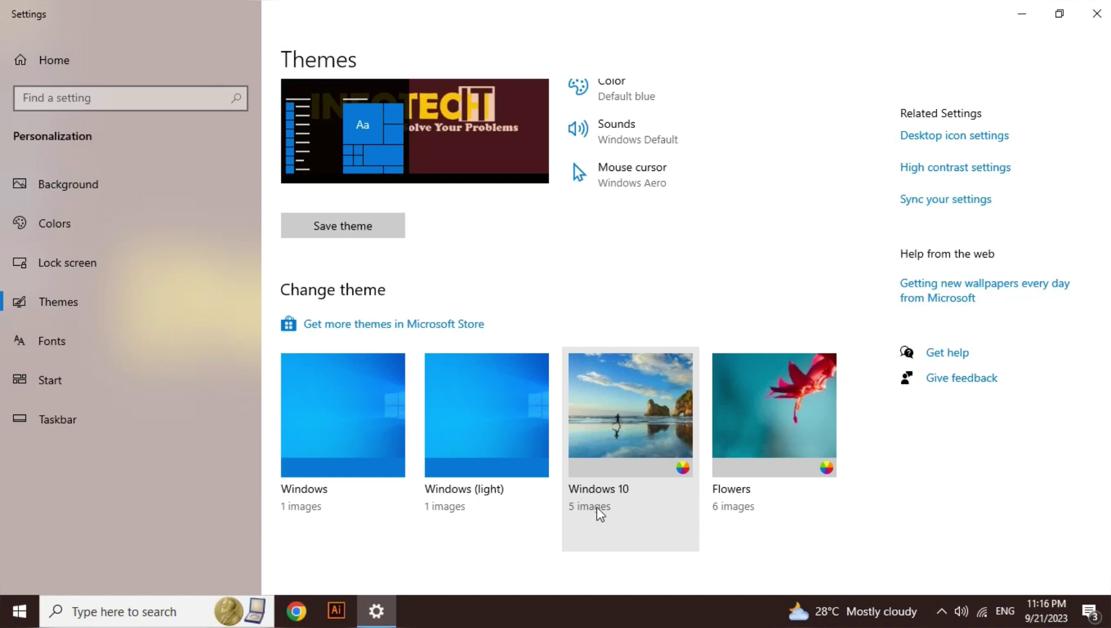
click(638, 441)
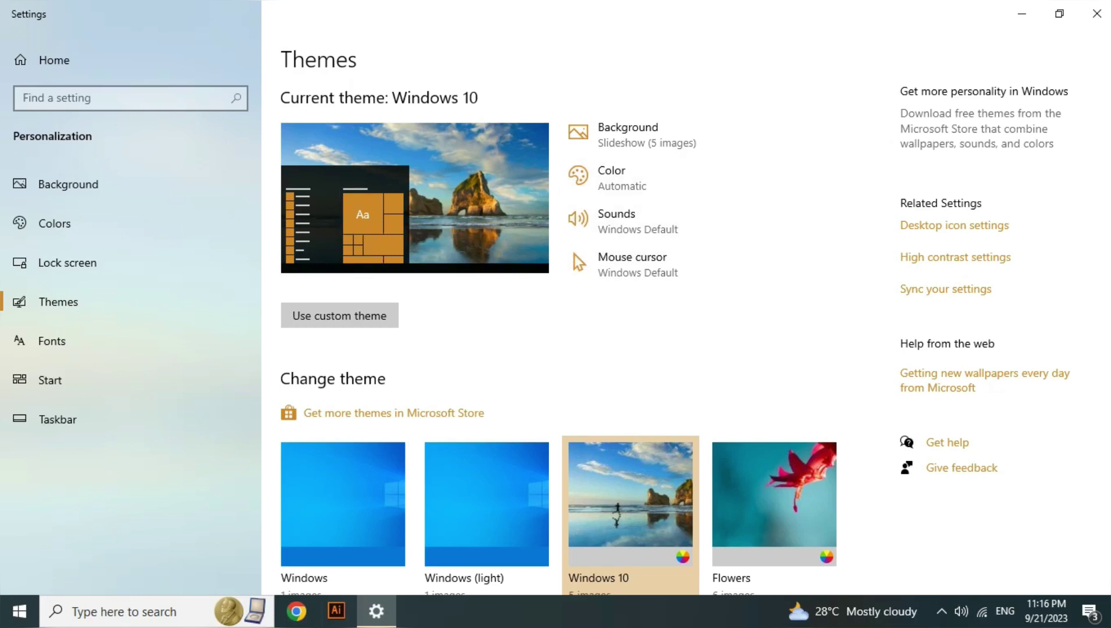
- Examine the applied theme on the desktop, Start menu and computer window, and return to the Themes settings
key(super+d)
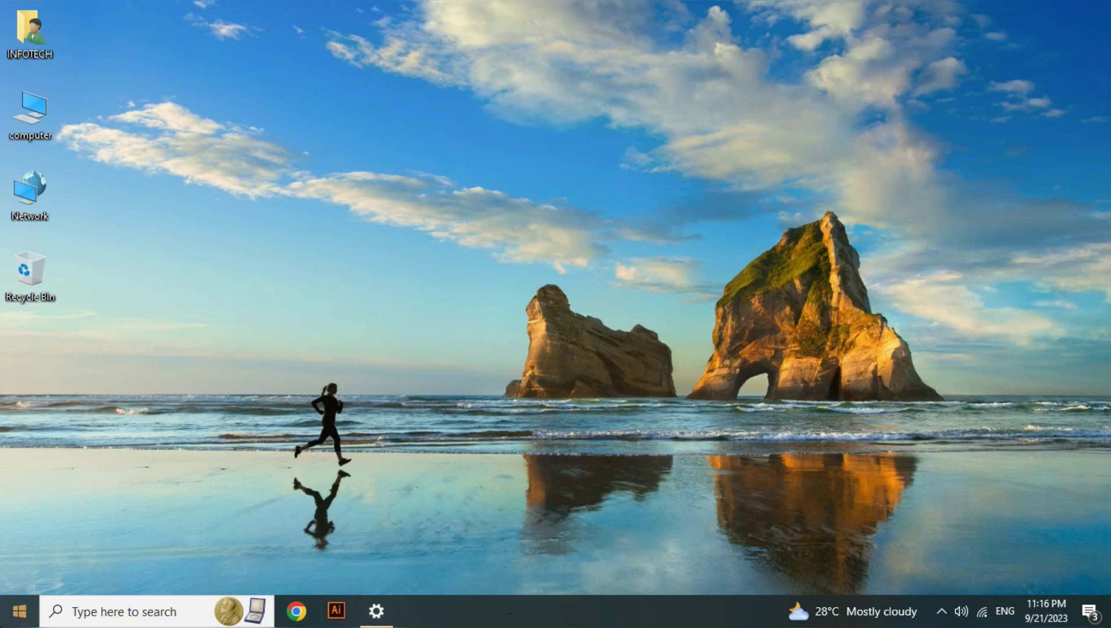
click(19, 611)
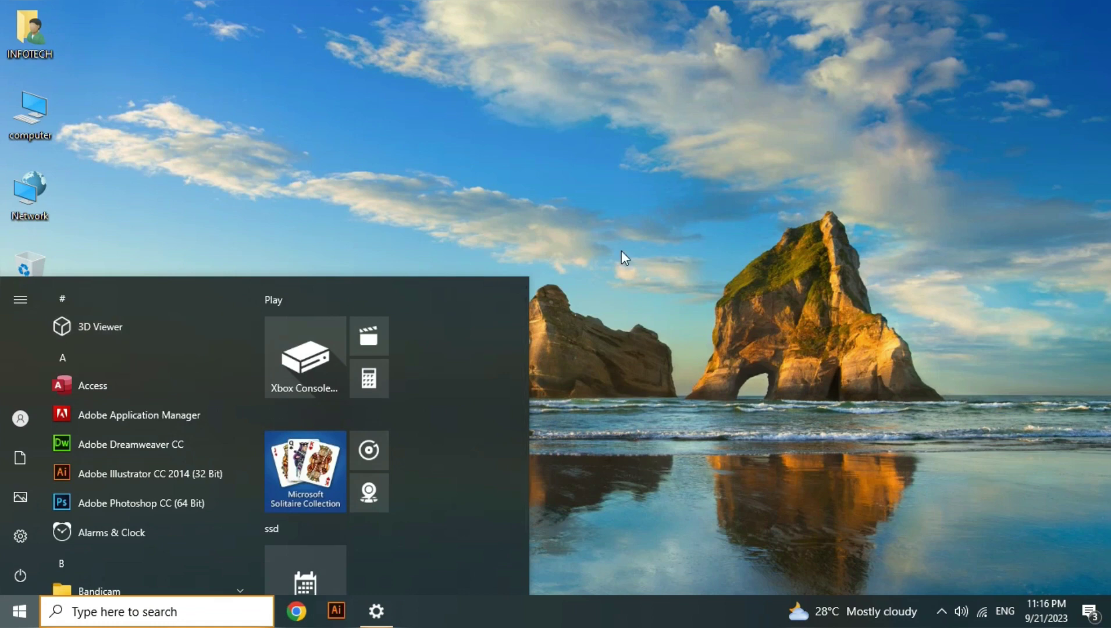
click(622, 250)
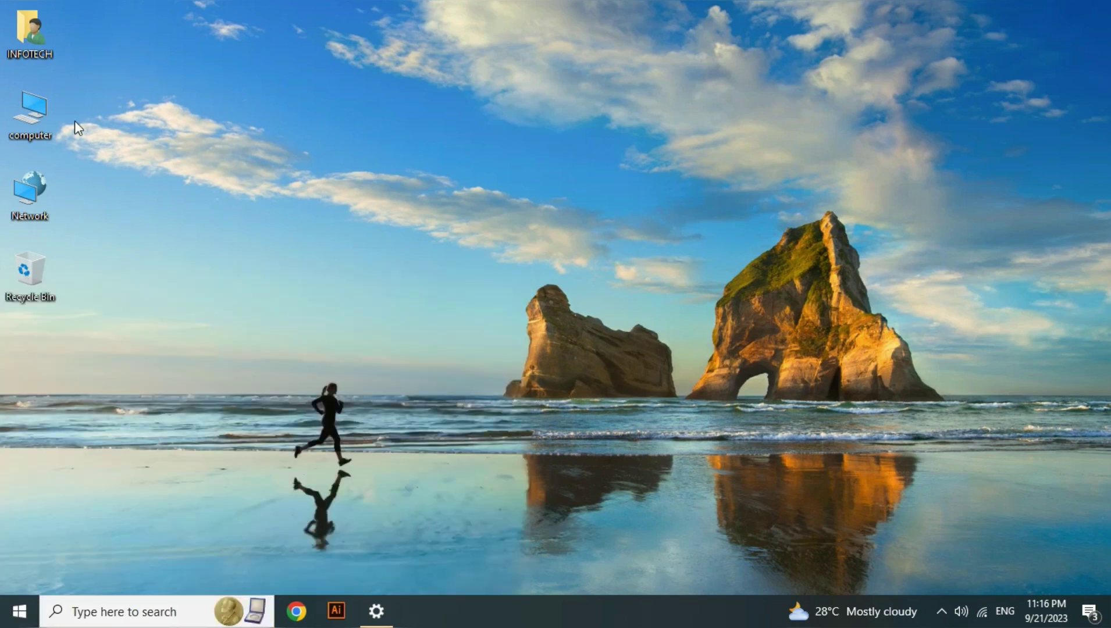
double_click(49, 115)
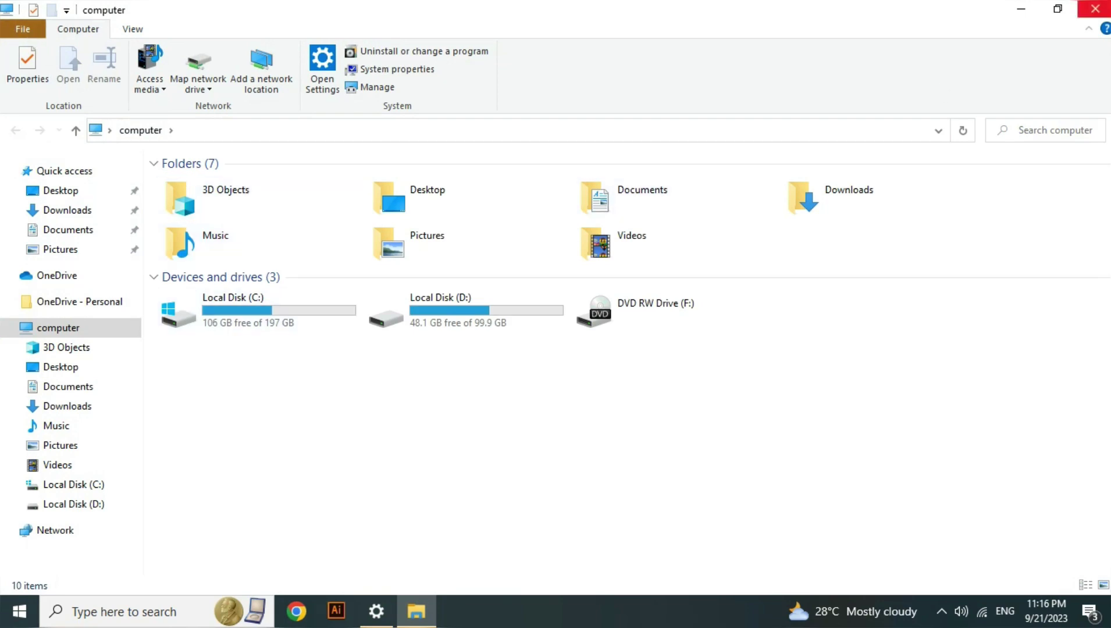
click(1096, 8)
click(379, 611)
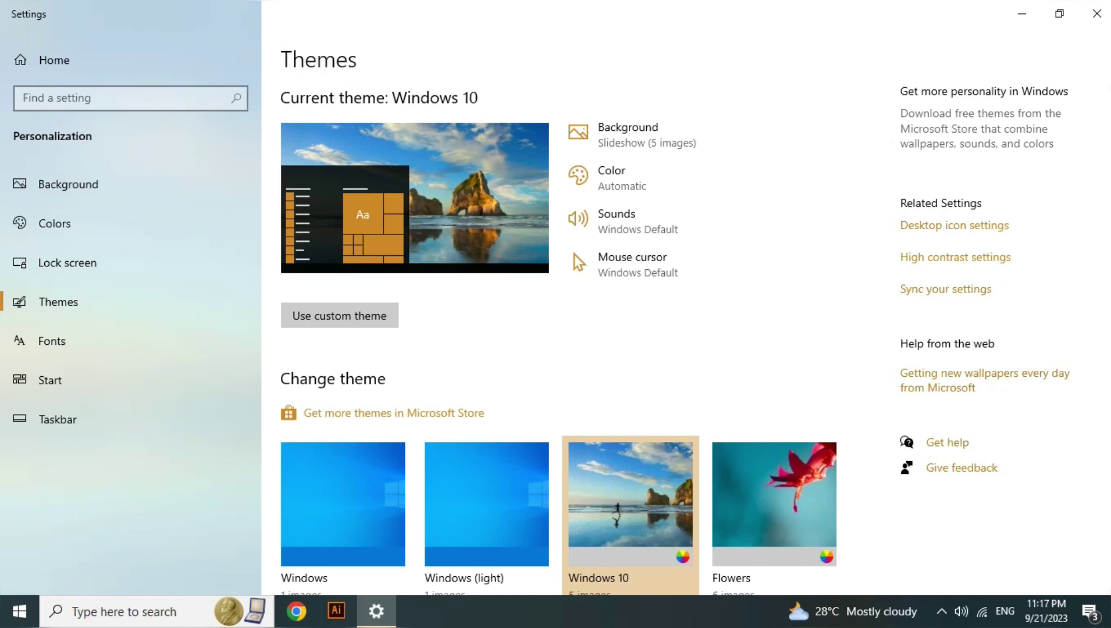
- Apply the Flowers theme and look at the Start menu with it
scroll(1102, 241, down, 2)
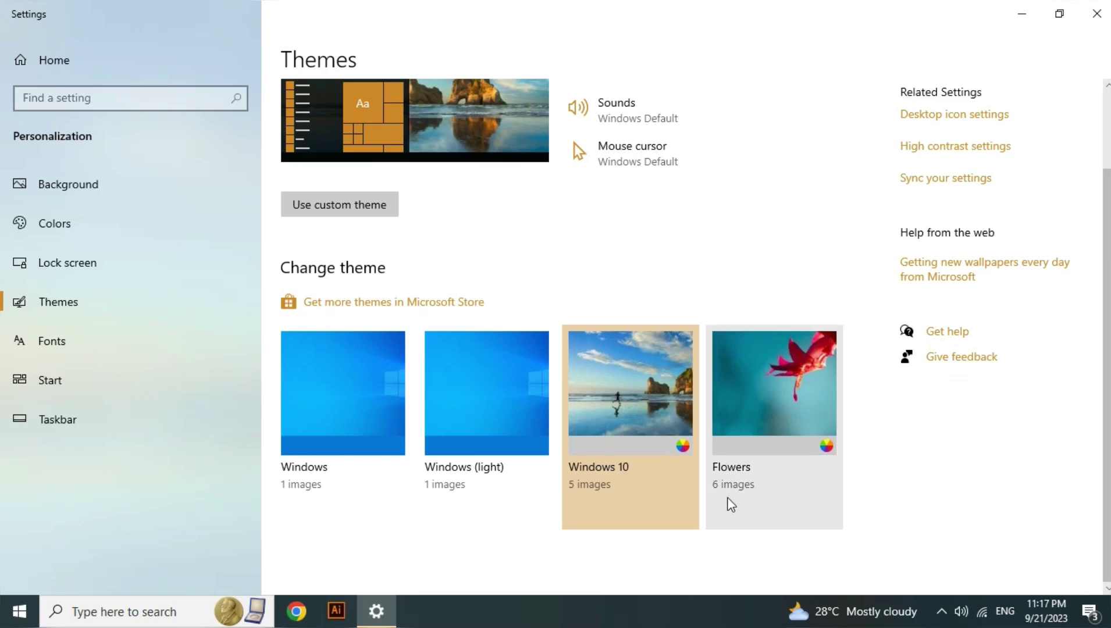
click(790, 469)
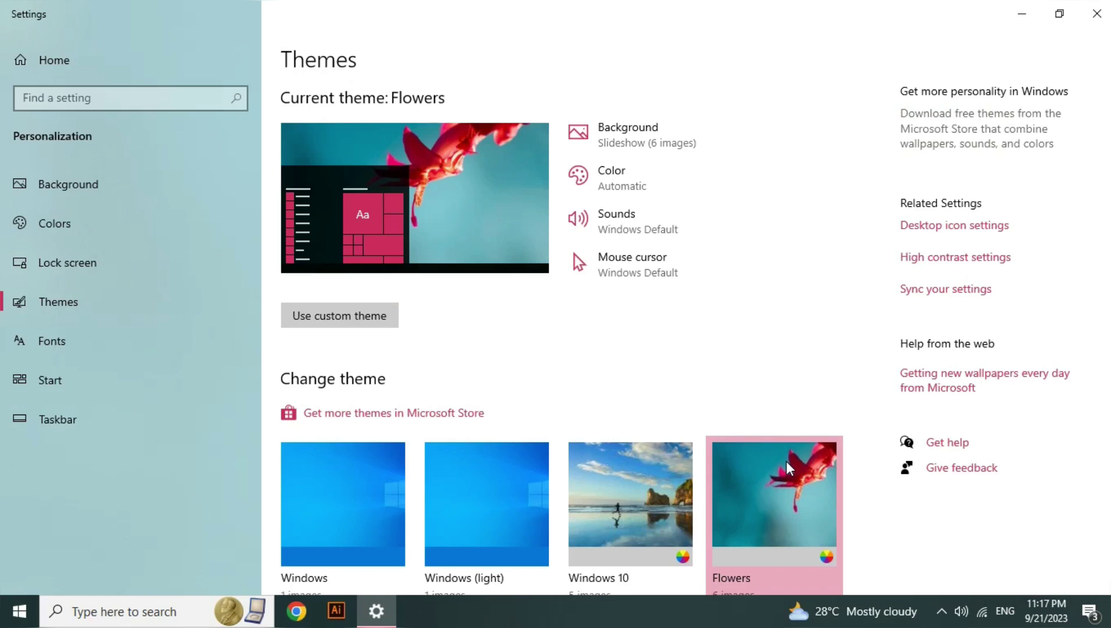
scroll(954, 335, down, 2)
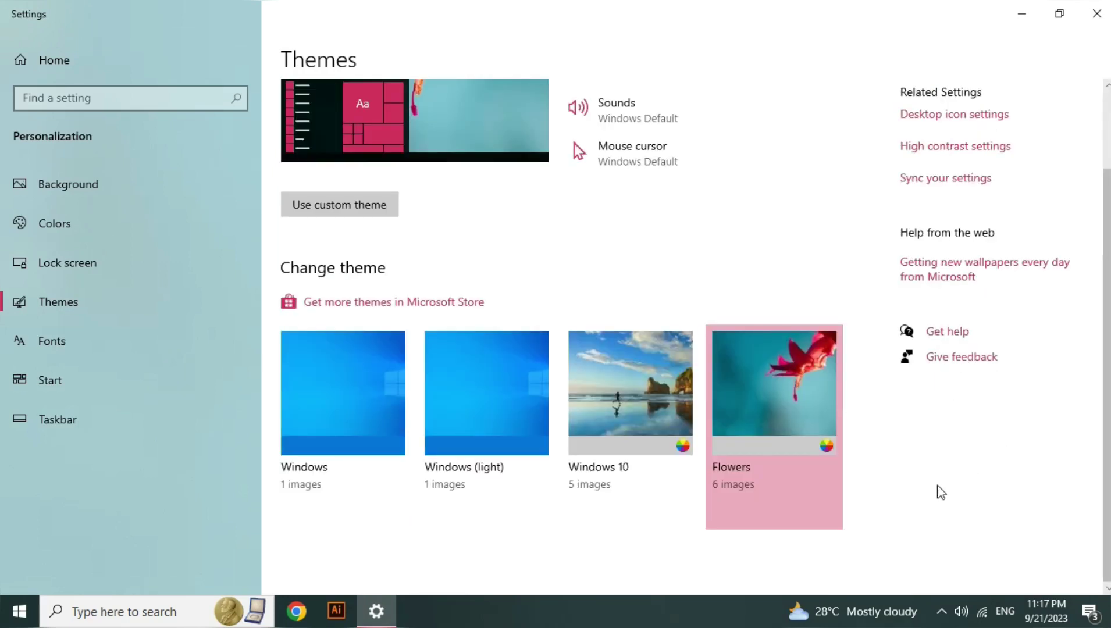
click(19, 611)
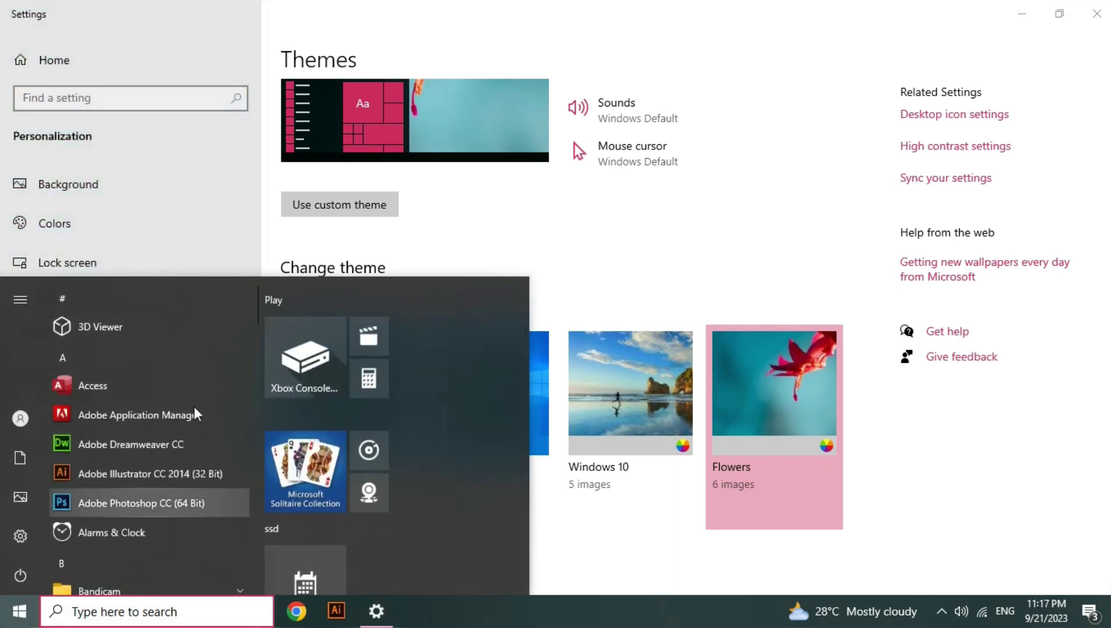
- Try the Windows (light) theme, followed by the Windows theme
click(552, 501)
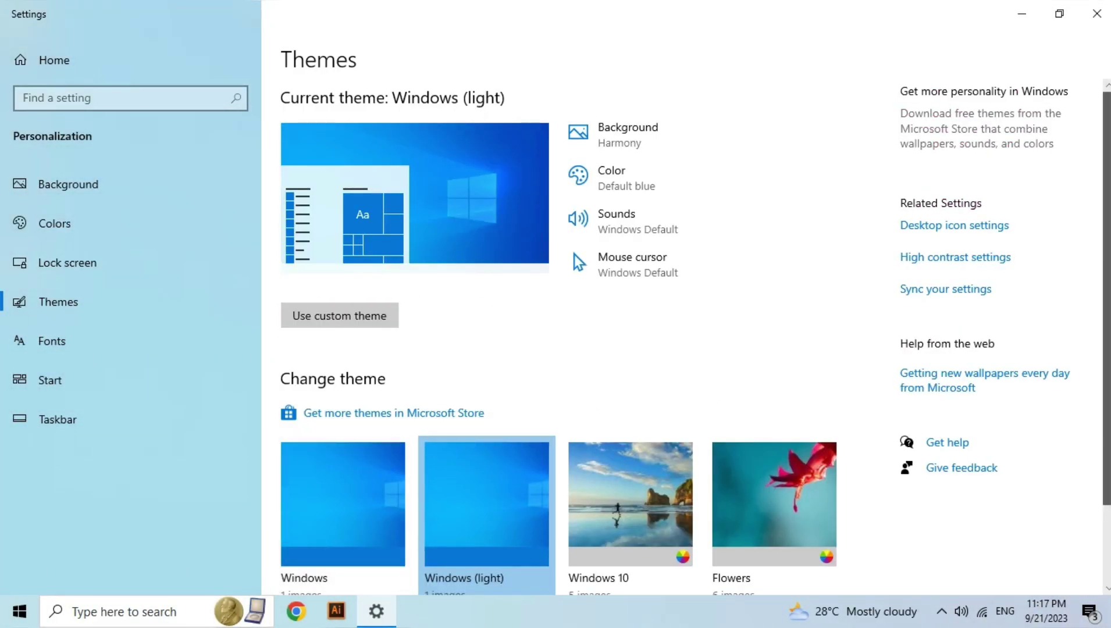
scroll(584, 454, down, 2)
click(339, 394)
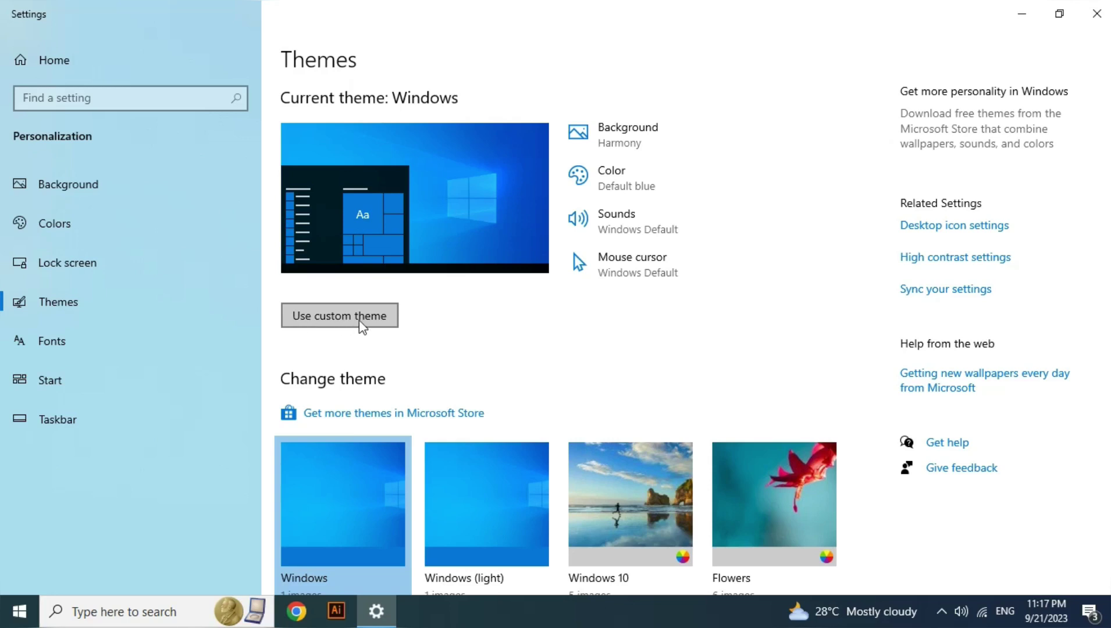
- Switch back to the custom theme and check the Start menu with it
click(330, 321)
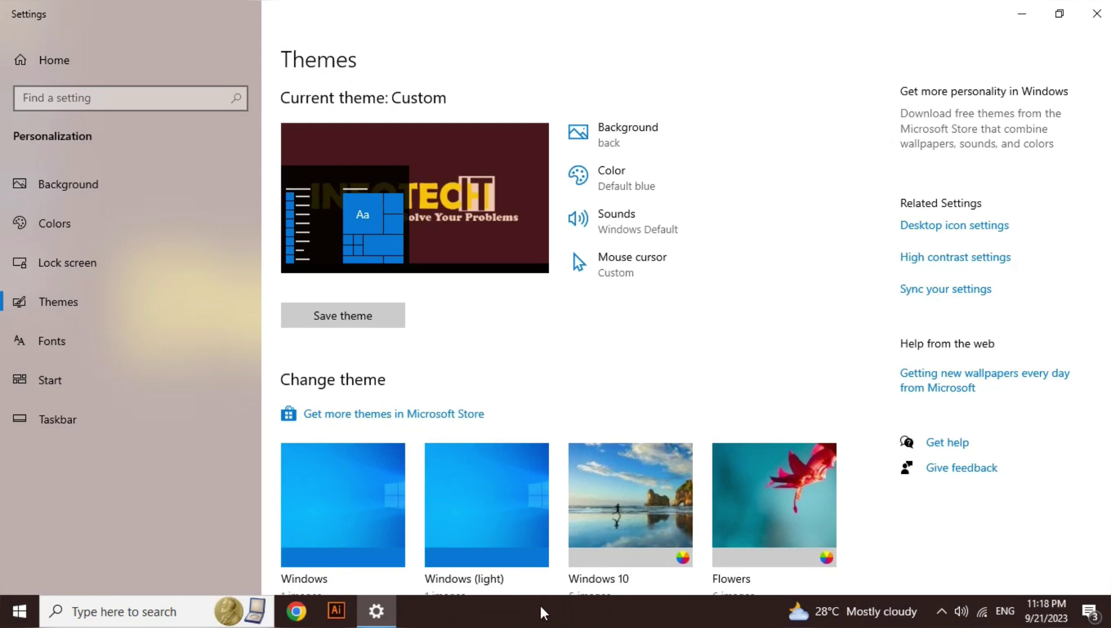
click(7, 616)
click(19, 612)
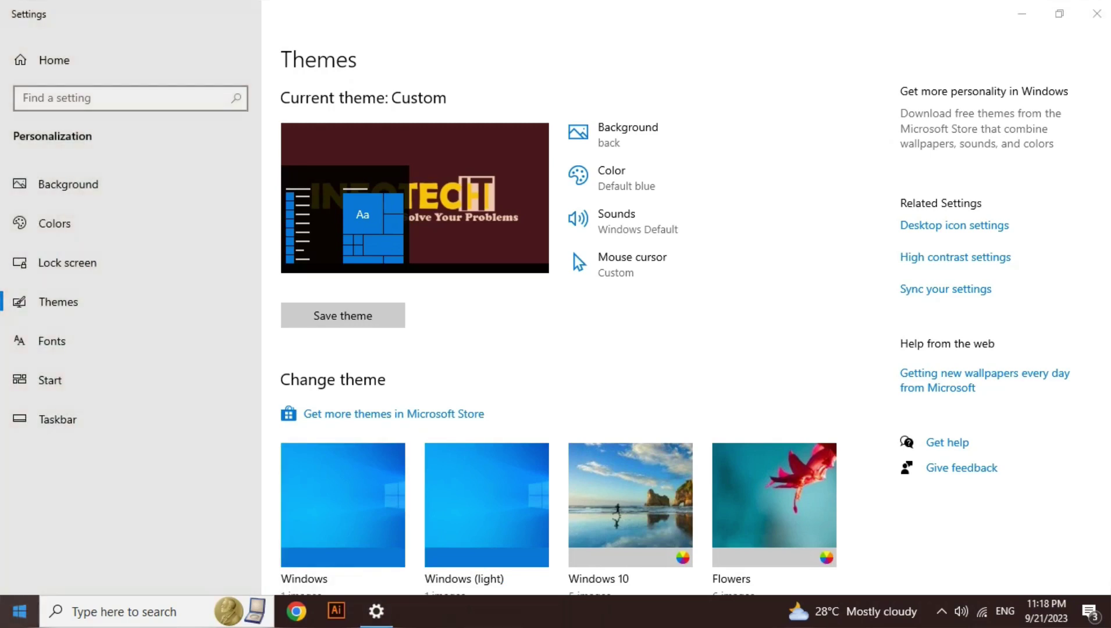
click(369, 233)
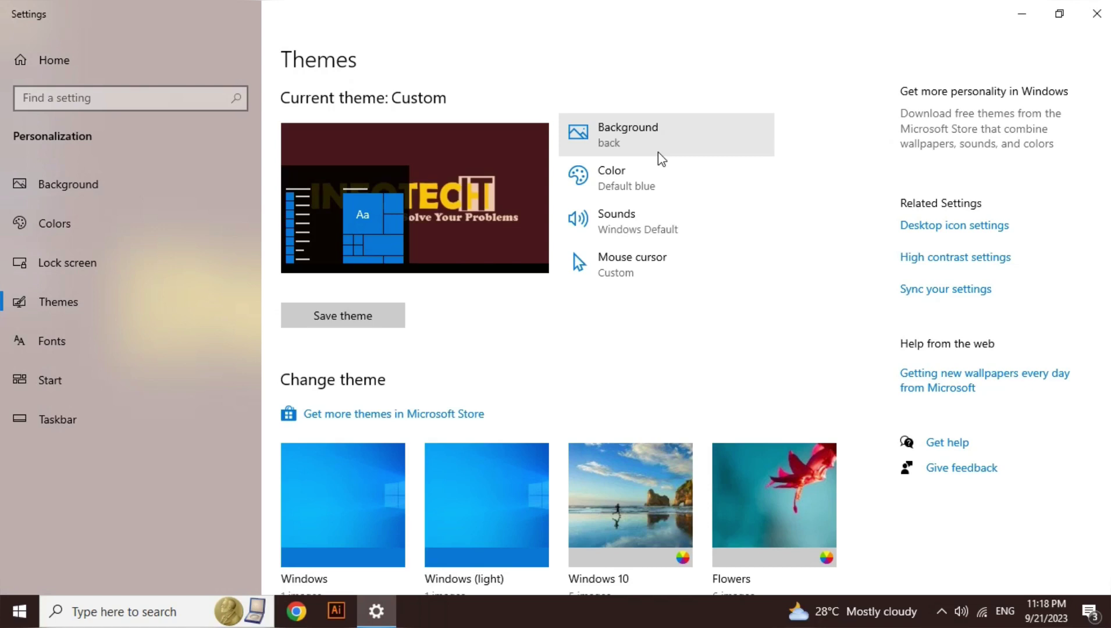
- Review the background options of the current theme and return to the Themes settings
click(634, 138)
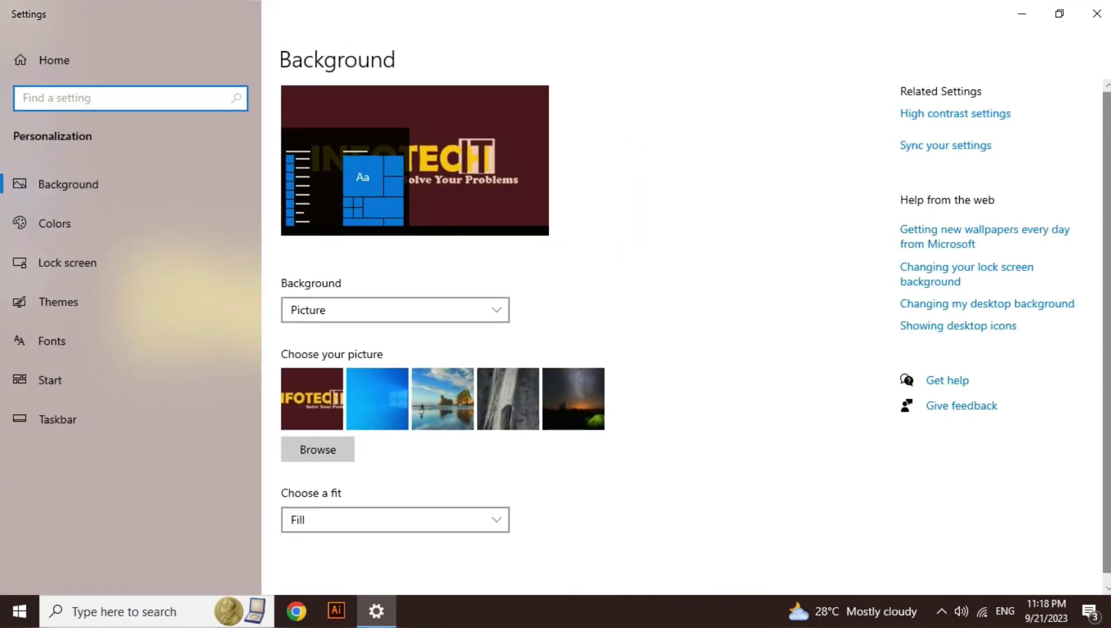
scroll(695, 332, down, 1)
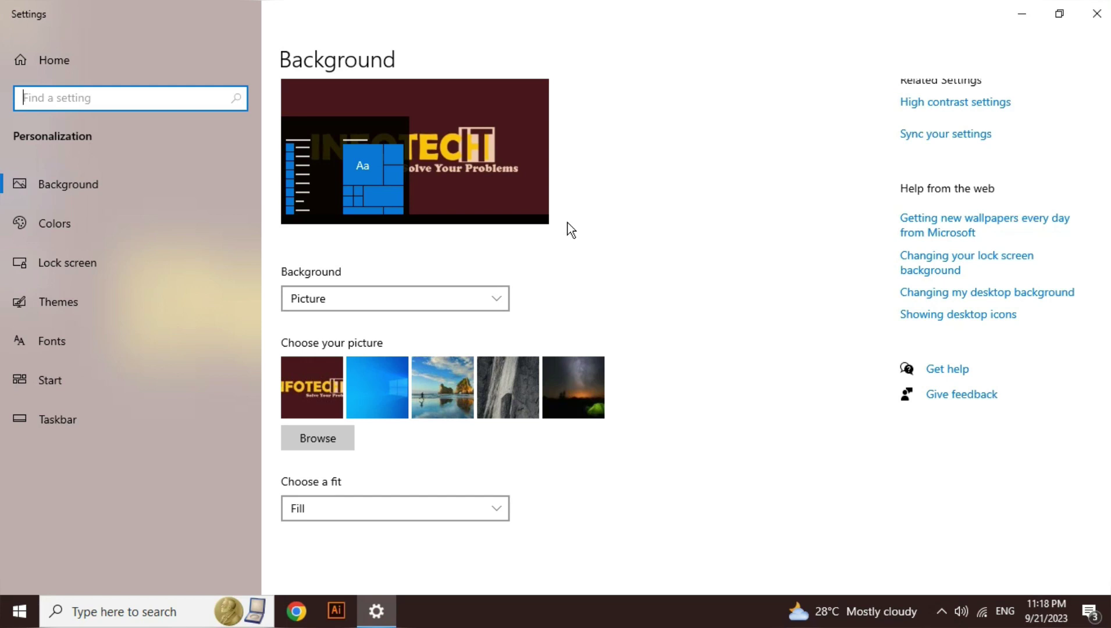
click(253, 301)
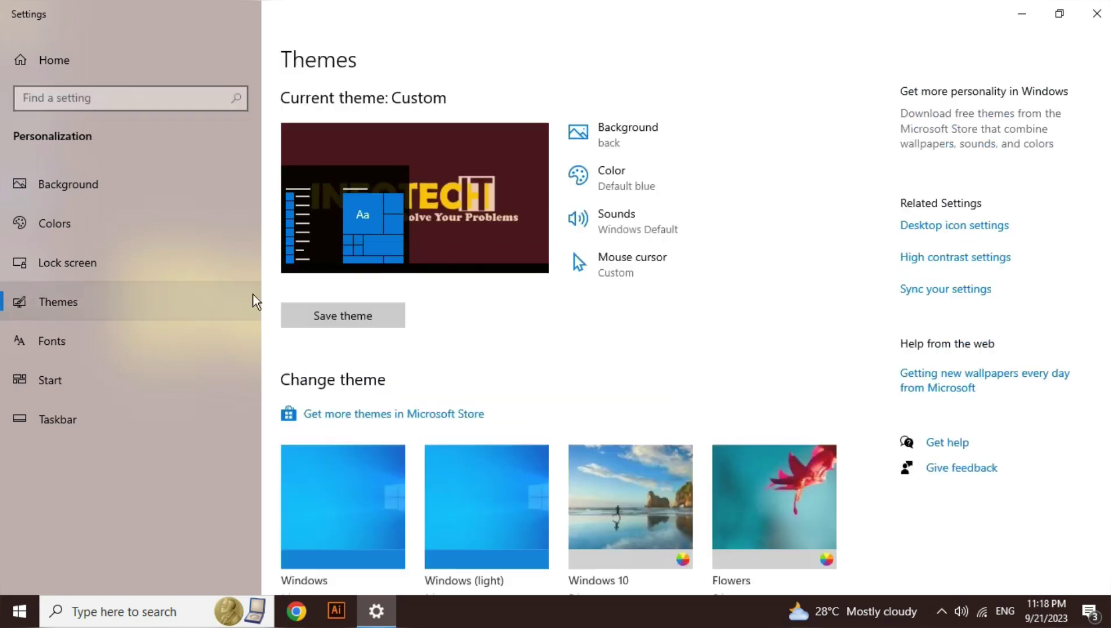
- Review the theme's color modes, accent colors and surface options, and return to the Themes settings
click(616, 189)
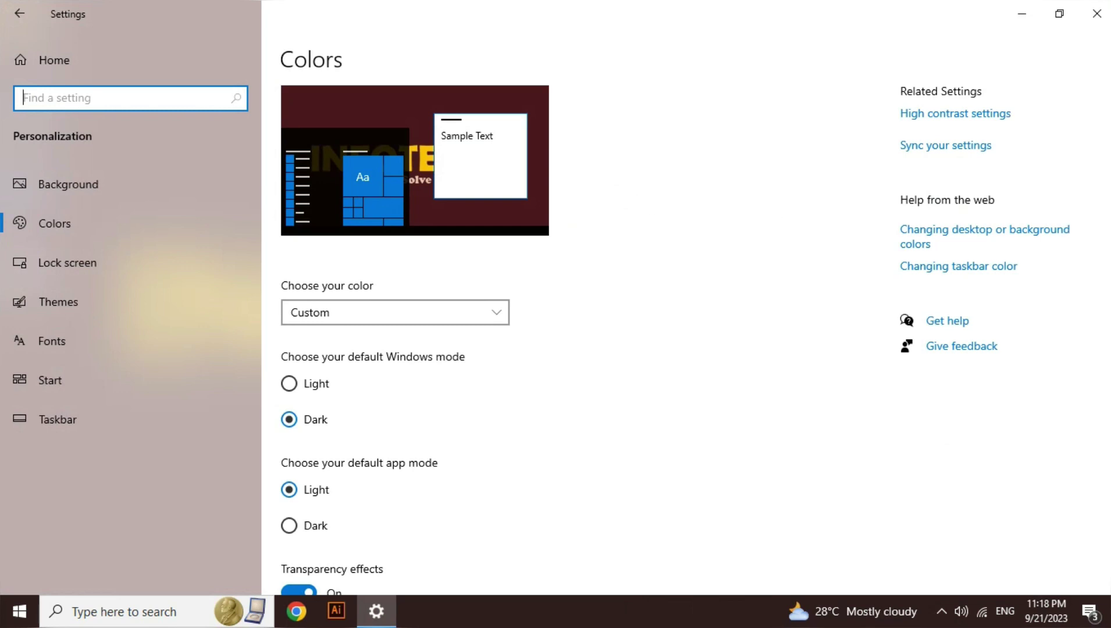
scroll(615, 189, down, 3)
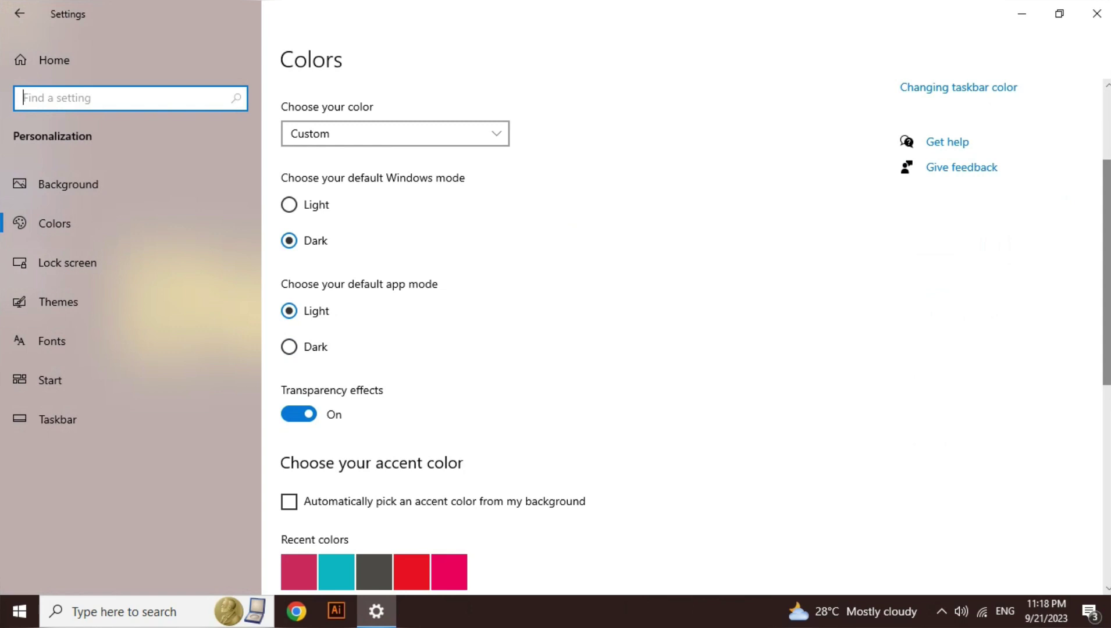
scroll(695, 338, down, 8)
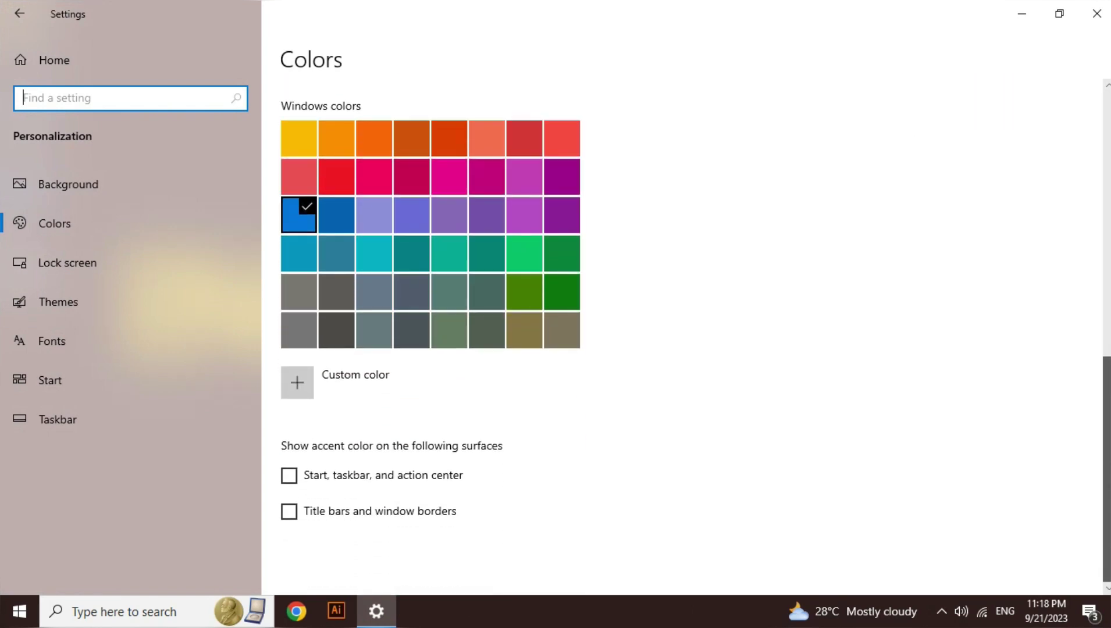
scroll(696, 338, up, 11)
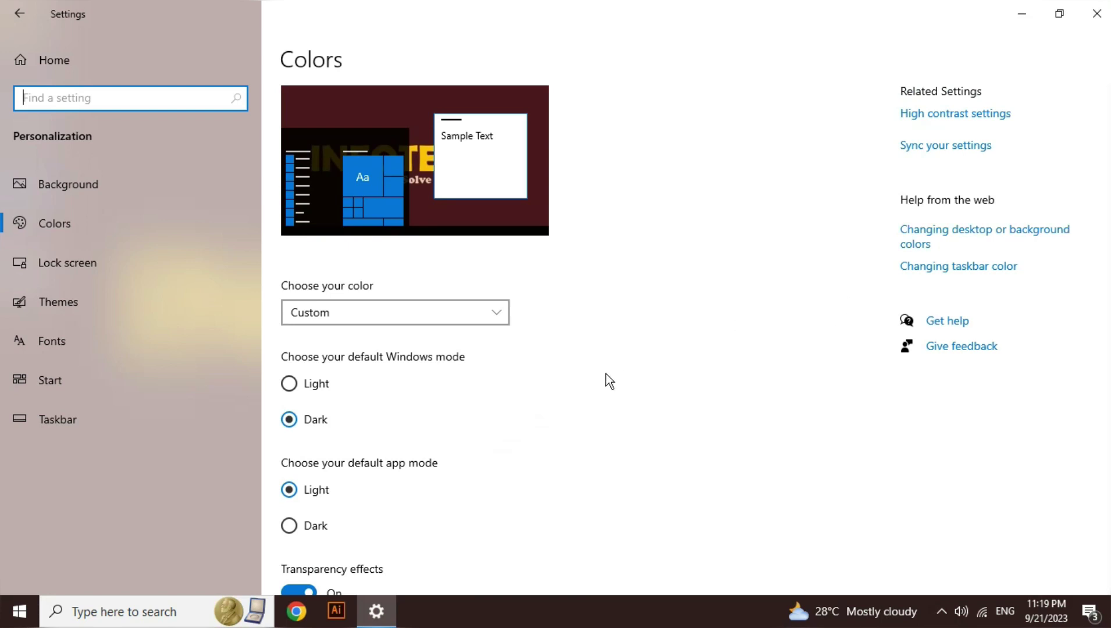
click(177, 310)
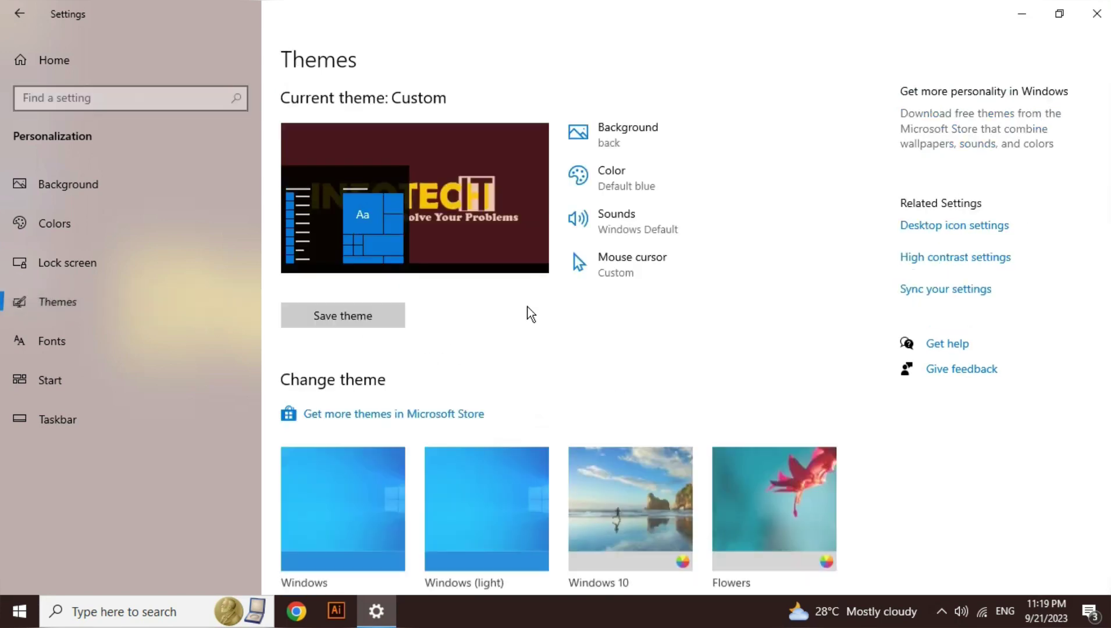
- Open the theme's sound settings and play the Asterisk and Calendar Reminder event sounds
click(657, 231)
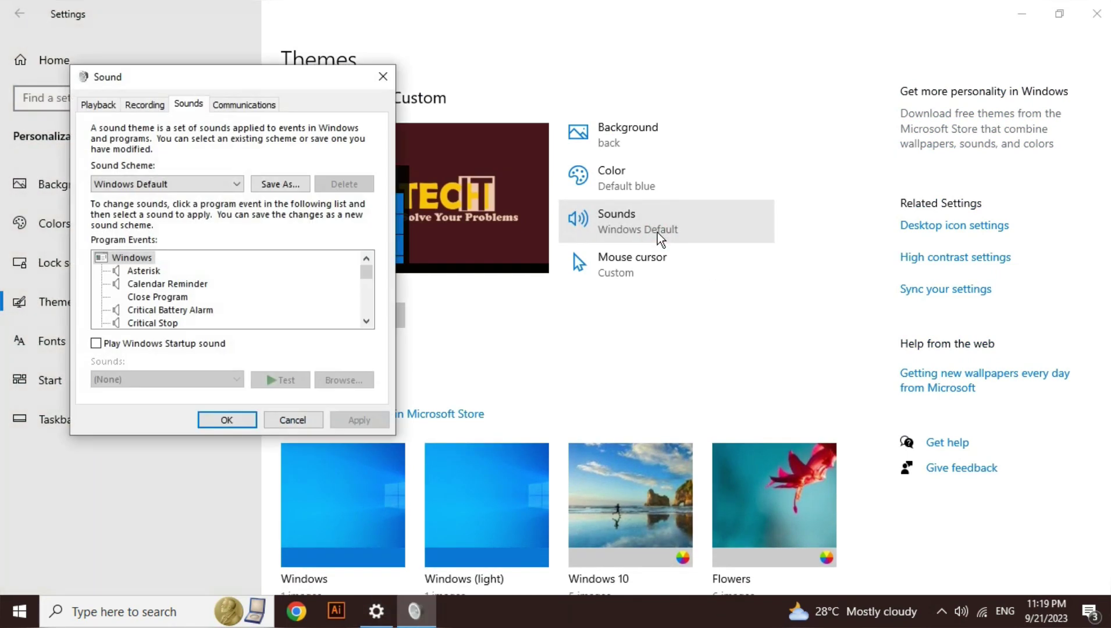
drag(232, 78, 399, 134)
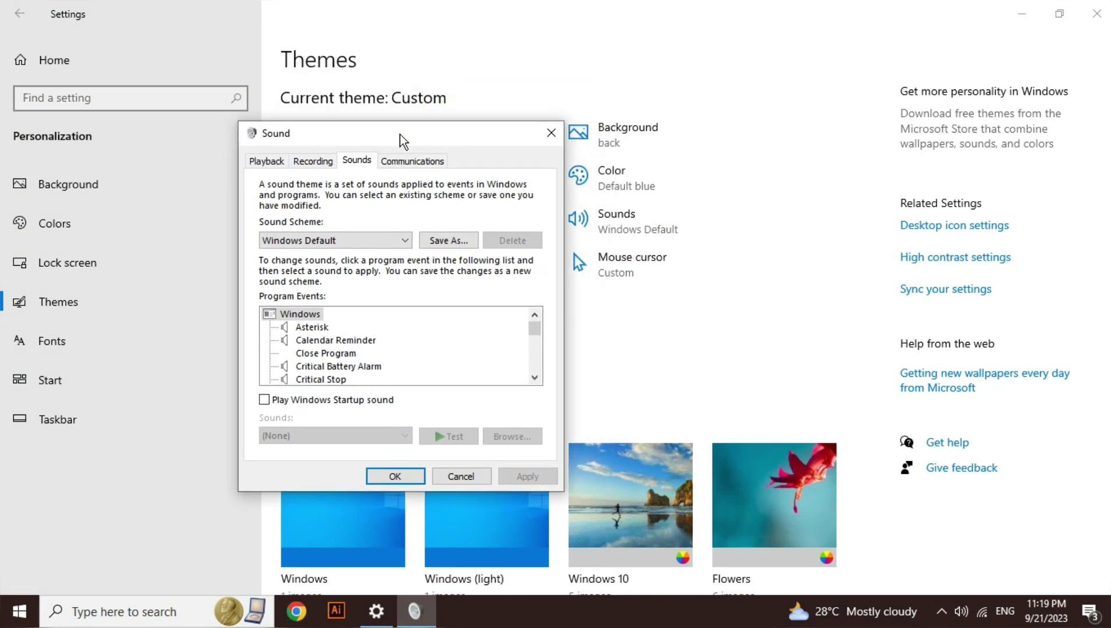
click(312, 327)
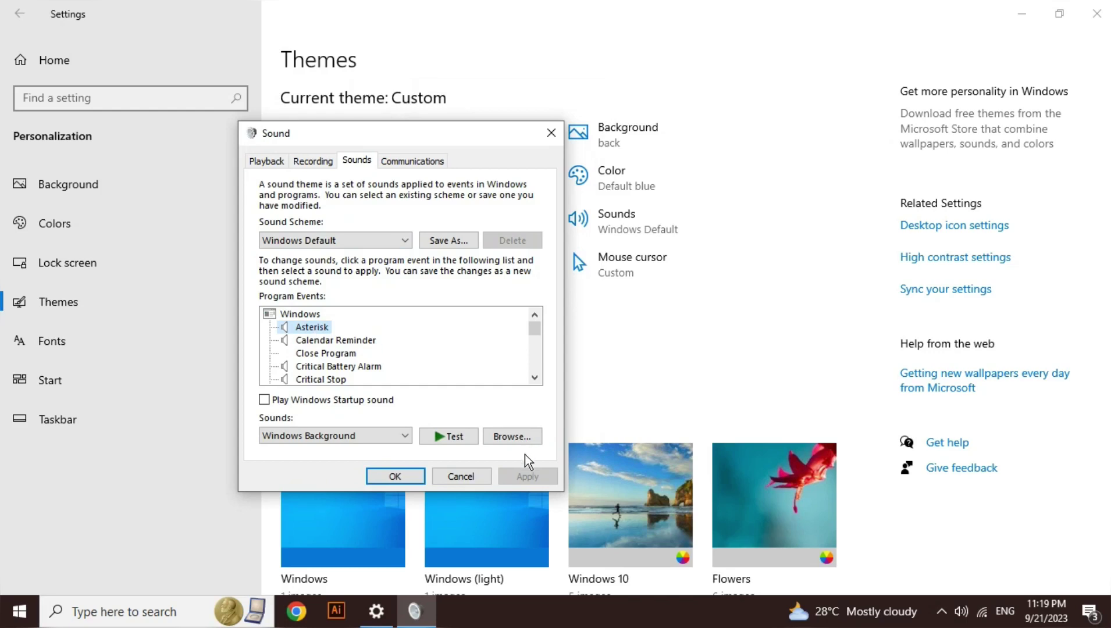
click(468, 442)
click(334, 346)
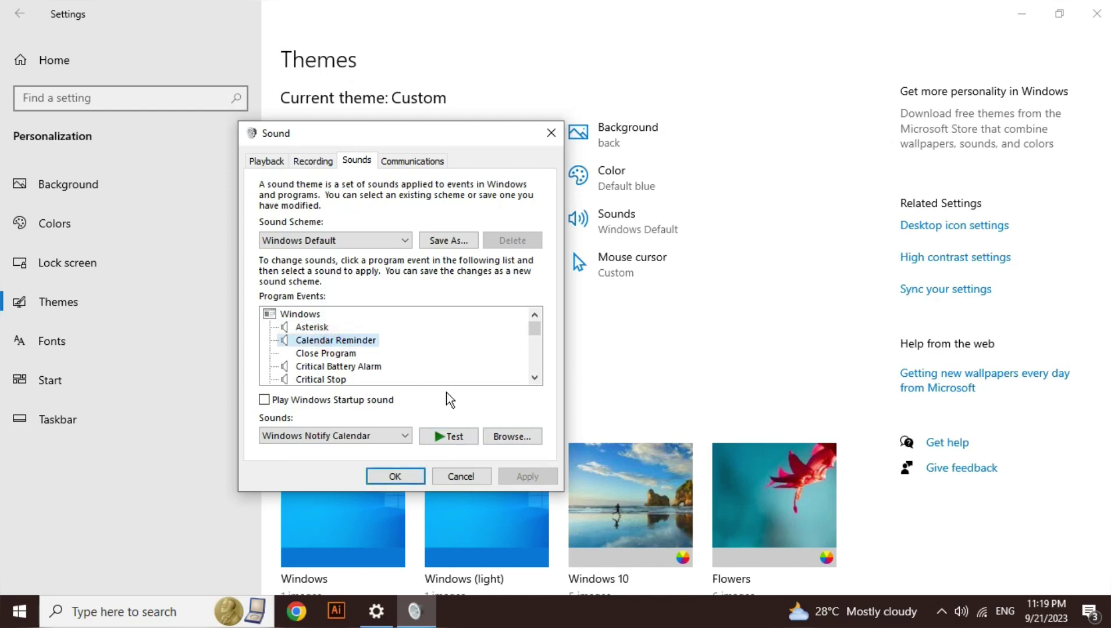
click(462, 436)
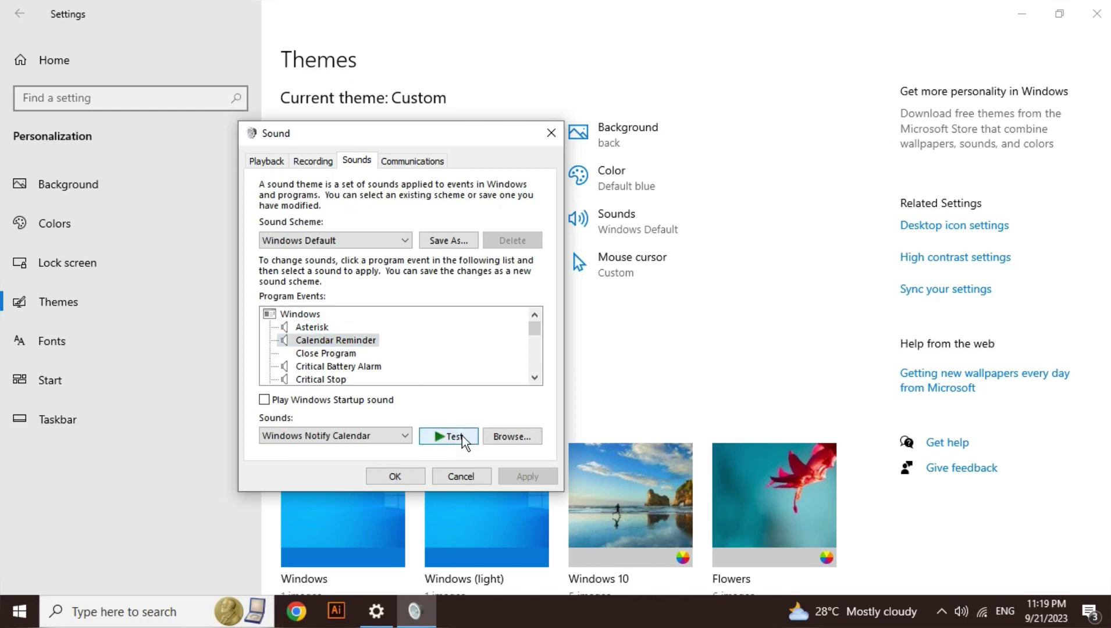
- Assign the chimes sound to the Close Program event and test it
click(342, 355)
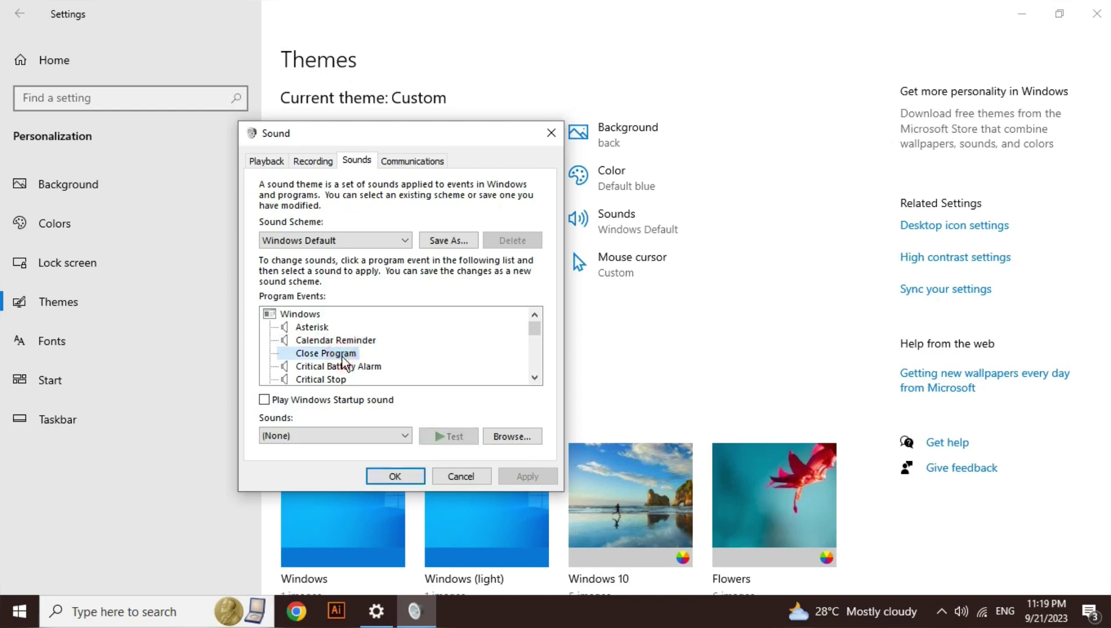
click(401, 438)
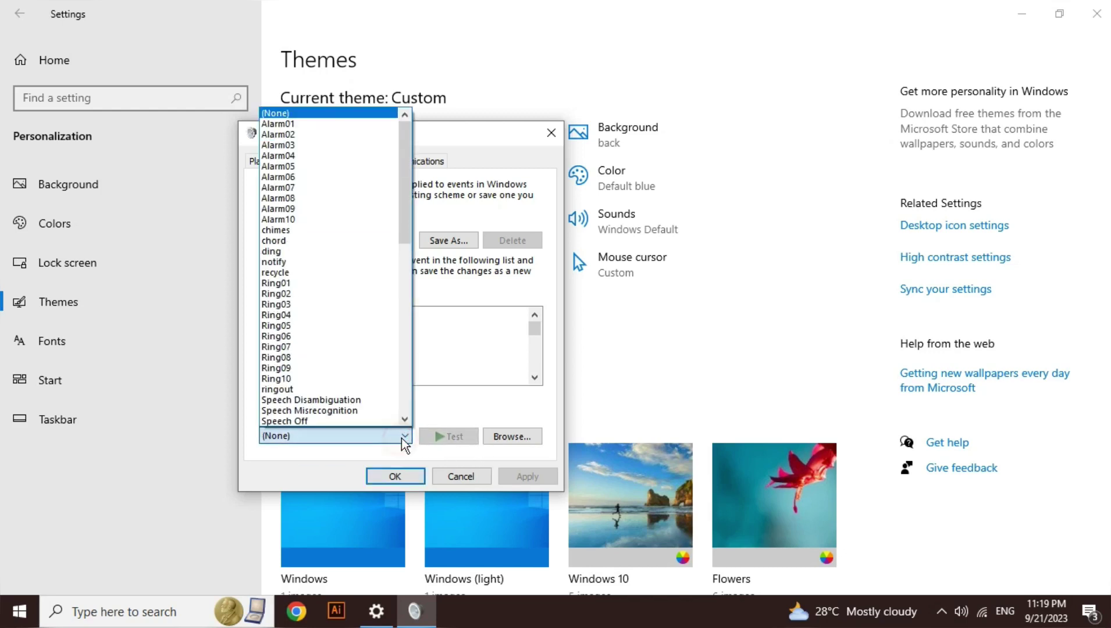
click(325, 234)
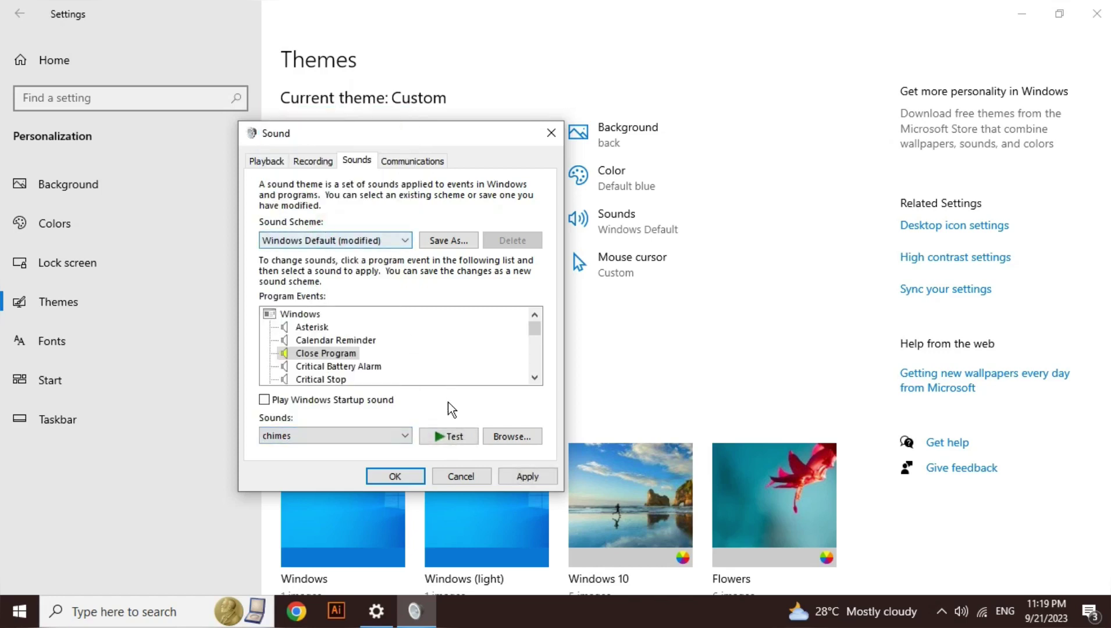
click(451, 438)
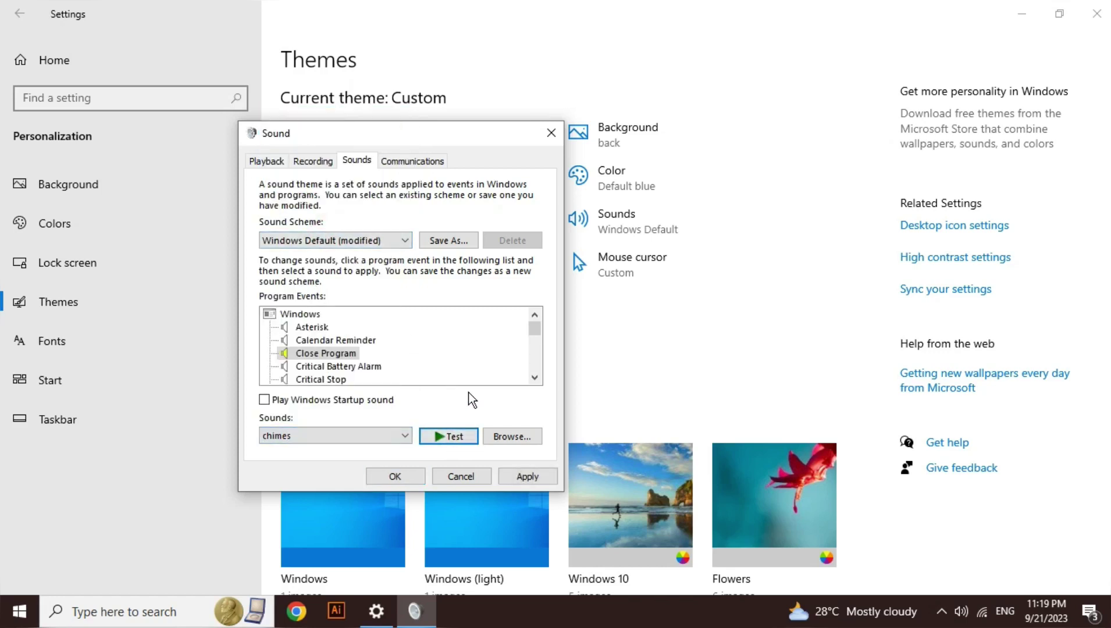
- Assign the Windows Recycle sound to the Close Program event and test it
click(391, 436)
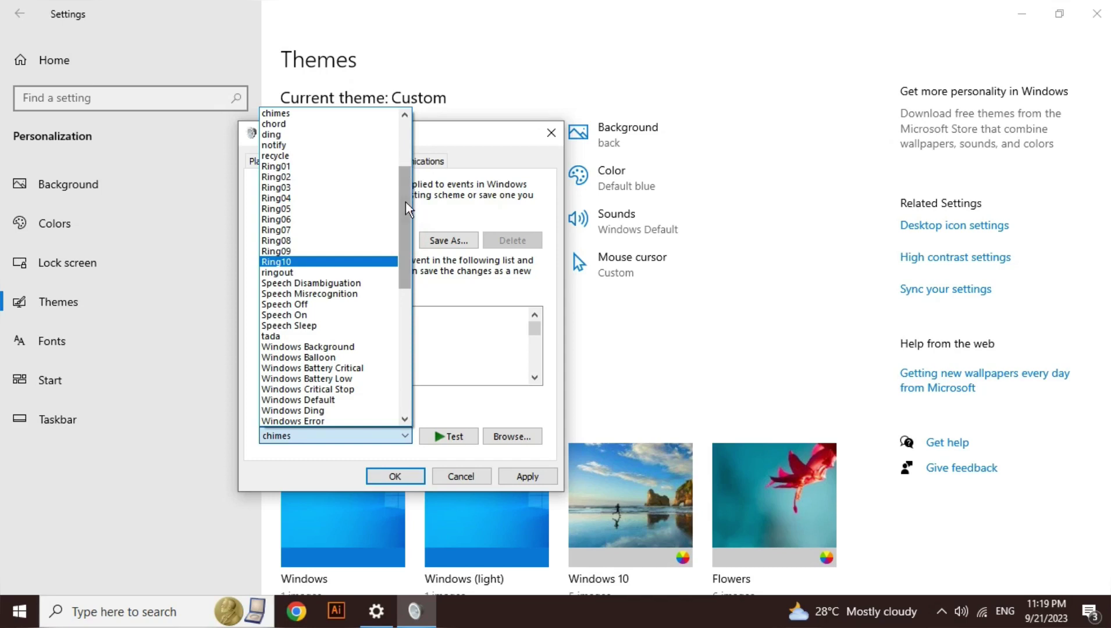
drag(405, 205, 409, 134)
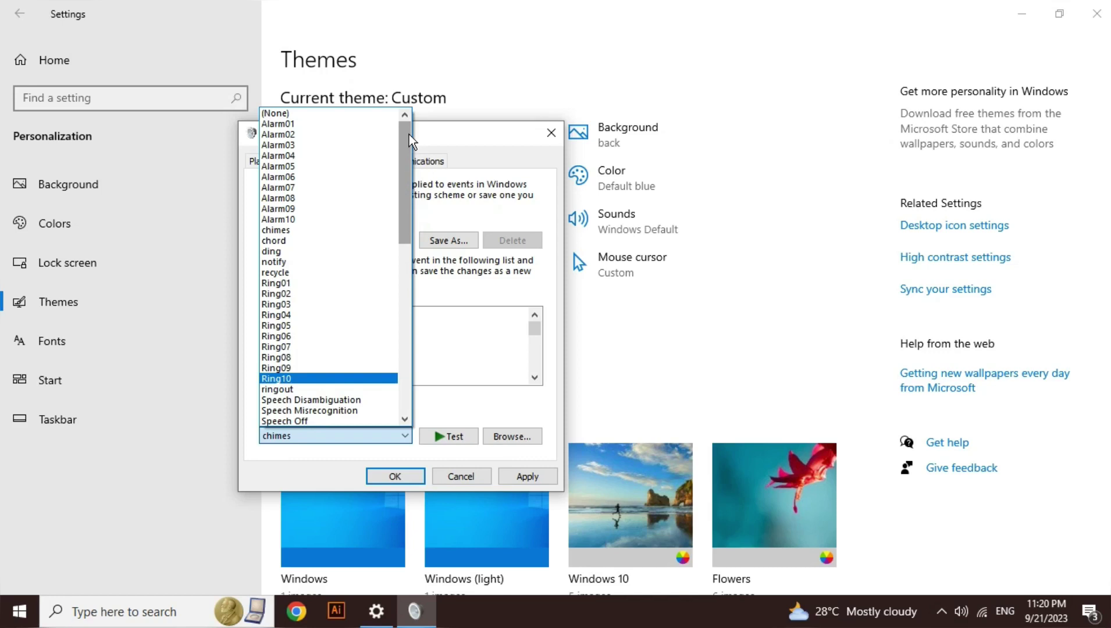
drag(409, 135, 406, 315)
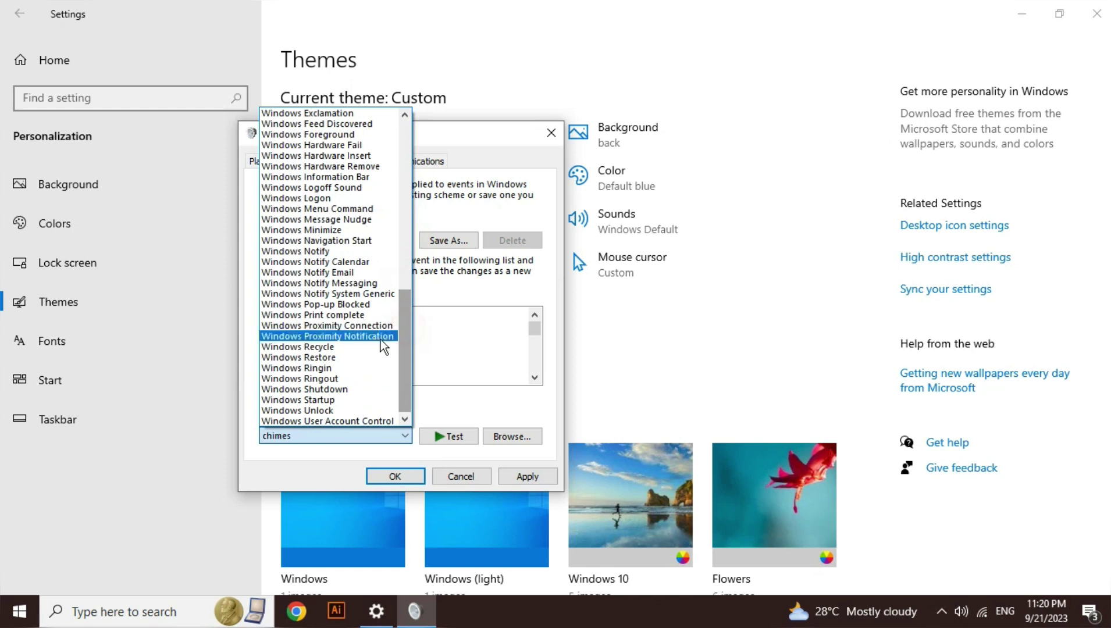
click(353, 347)
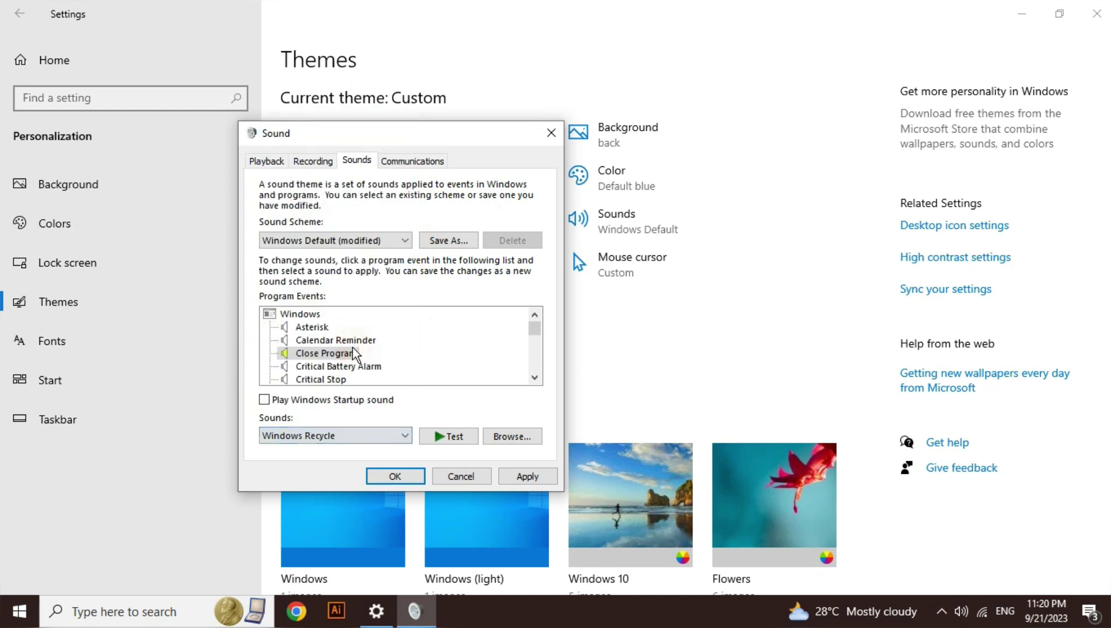
click(457, 437)
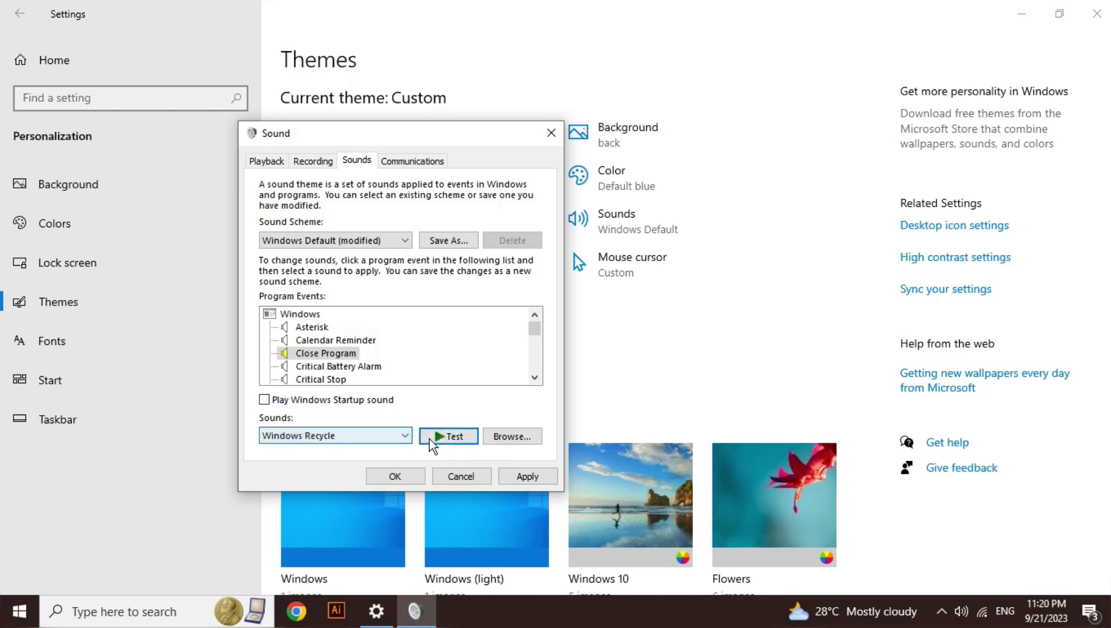
- Select the Critical Battery Alarm event, then find the Low Battery Alarm event and play its sound
click(349, 366)
click(534, 383)
click(534, 383)
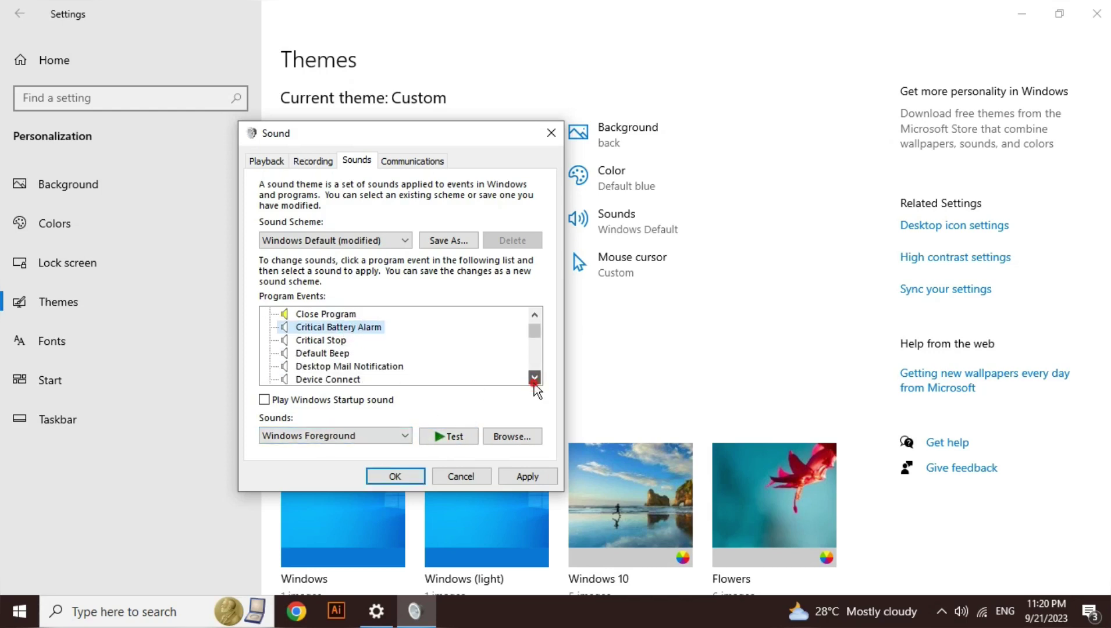
click(534, 383)
click(534, 383)
click(534, 383)
click(534, 381)
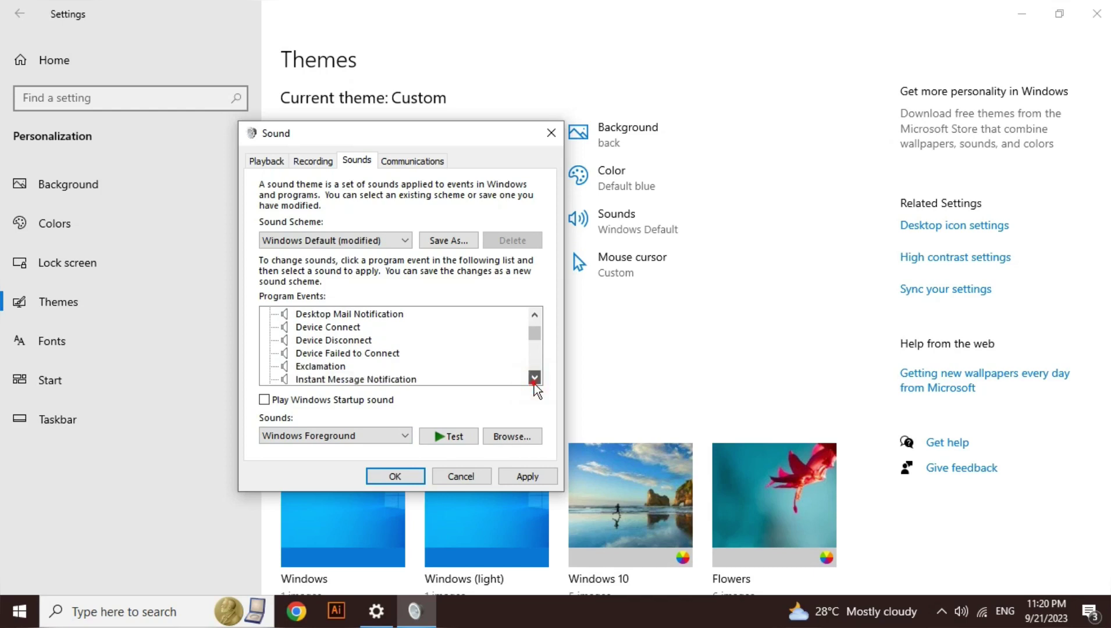
click(534, 382)
click(534, 381)
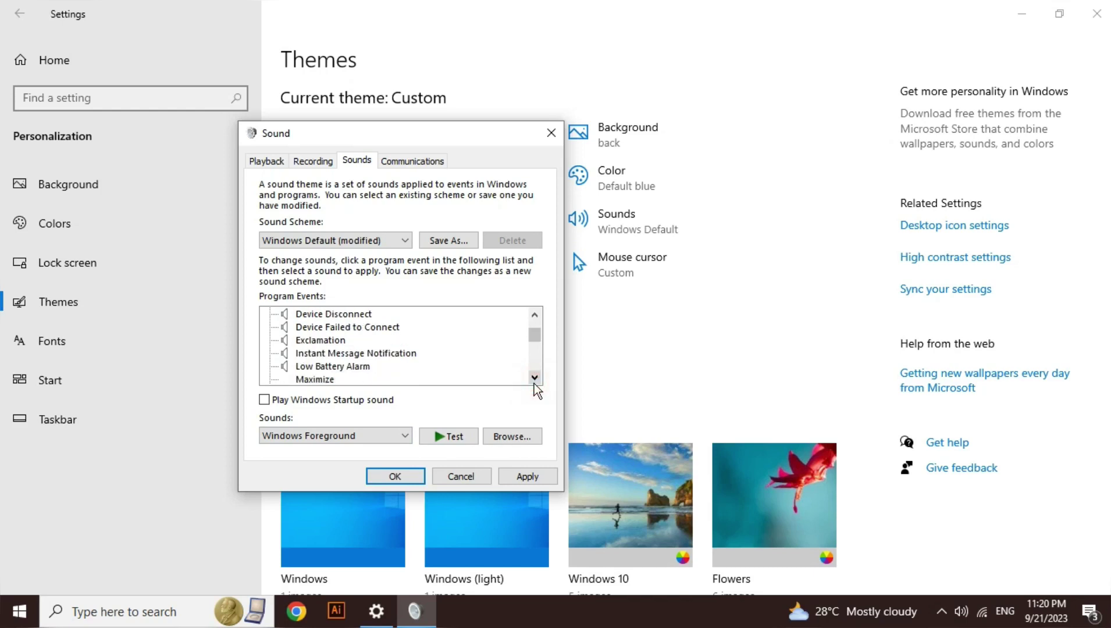
click(346, 366)
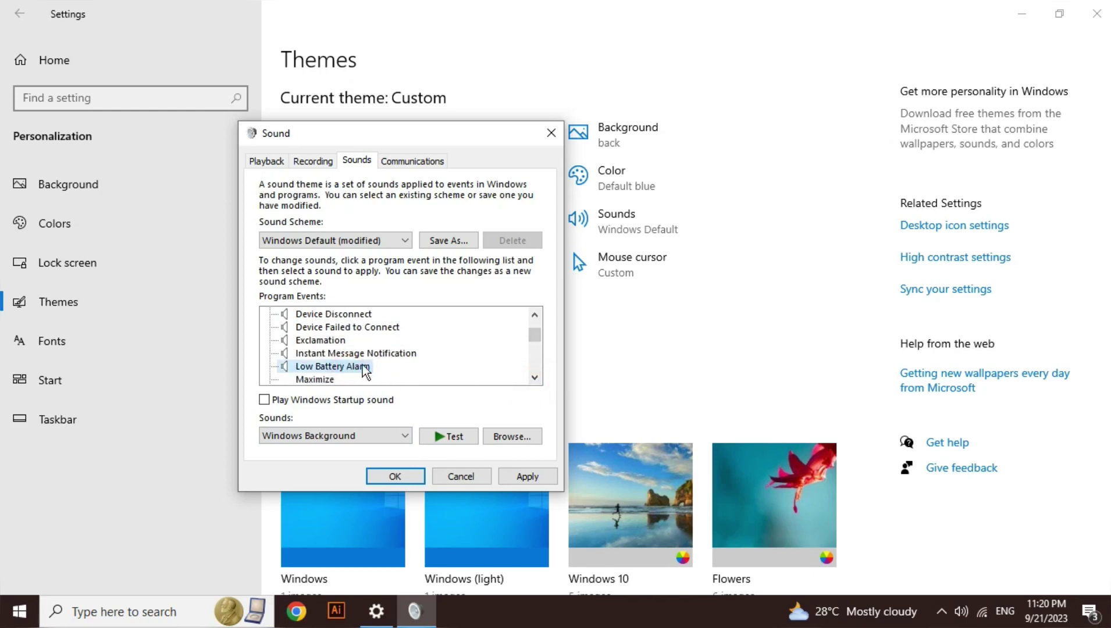
click(449, 436)
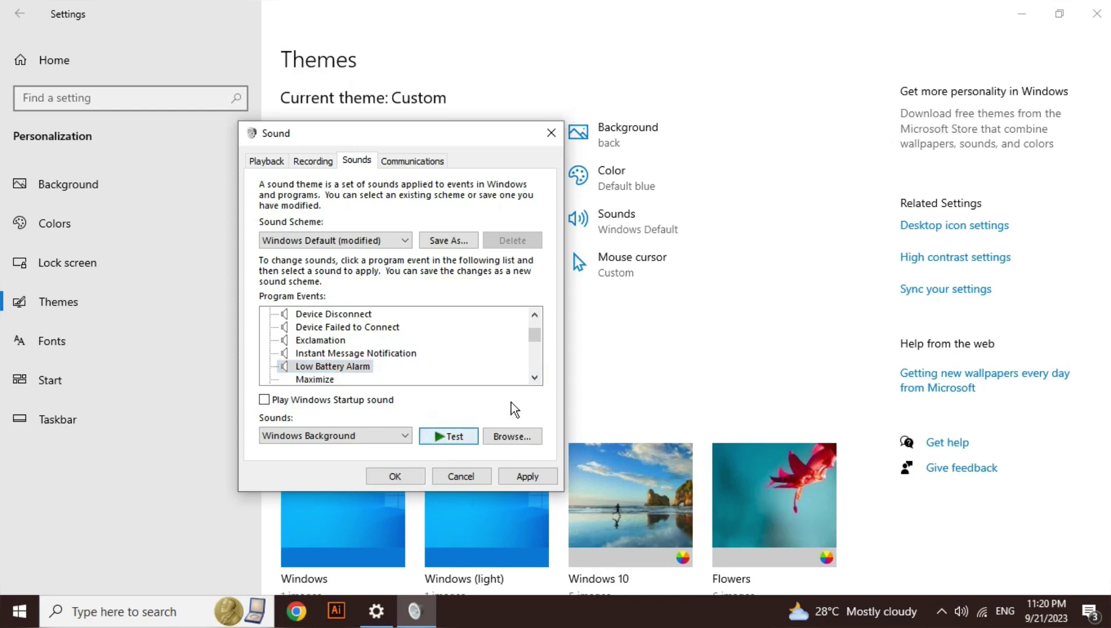
- Assign the Alarm01 sound to the Maximize event and test it
click(535, 378)
click(534, 379)
click(535, 379)
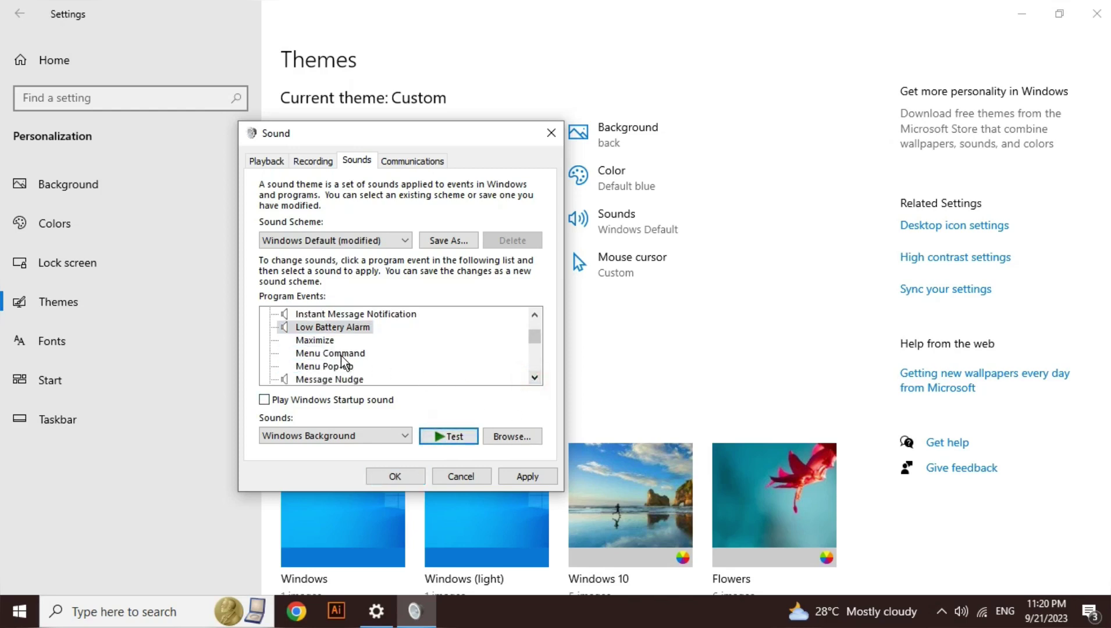
click(328, 342)
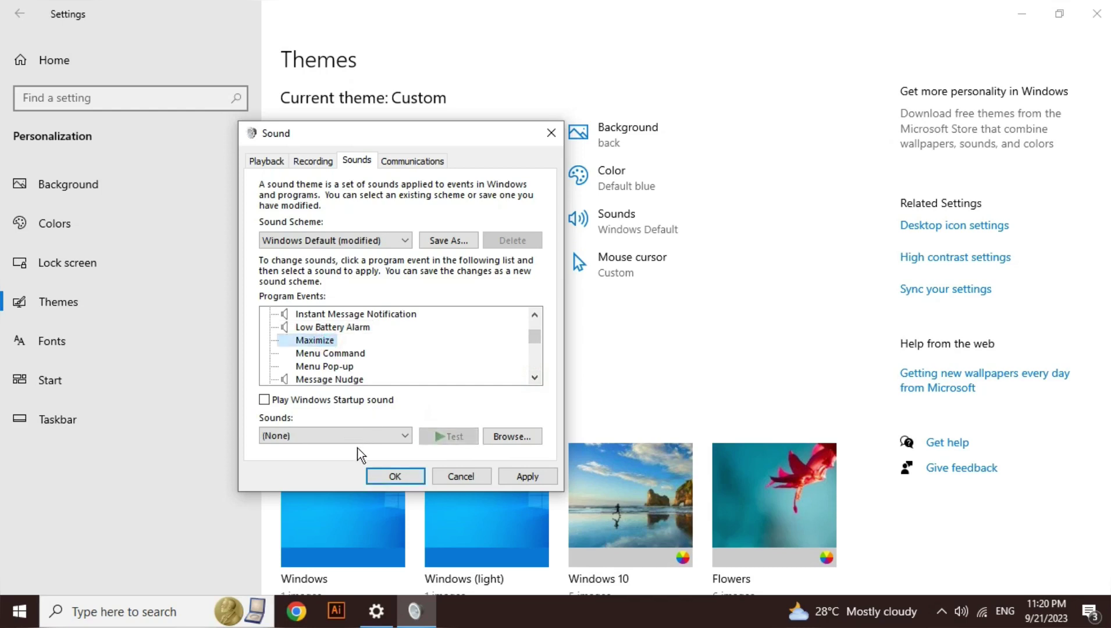
click(310, 438)
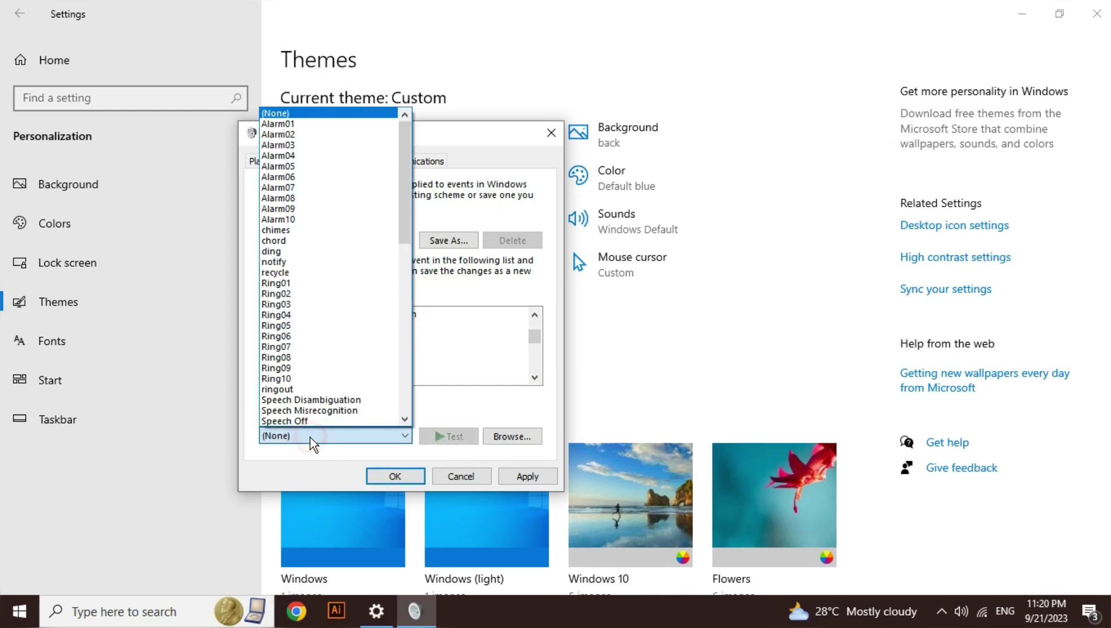
click(300, 124)
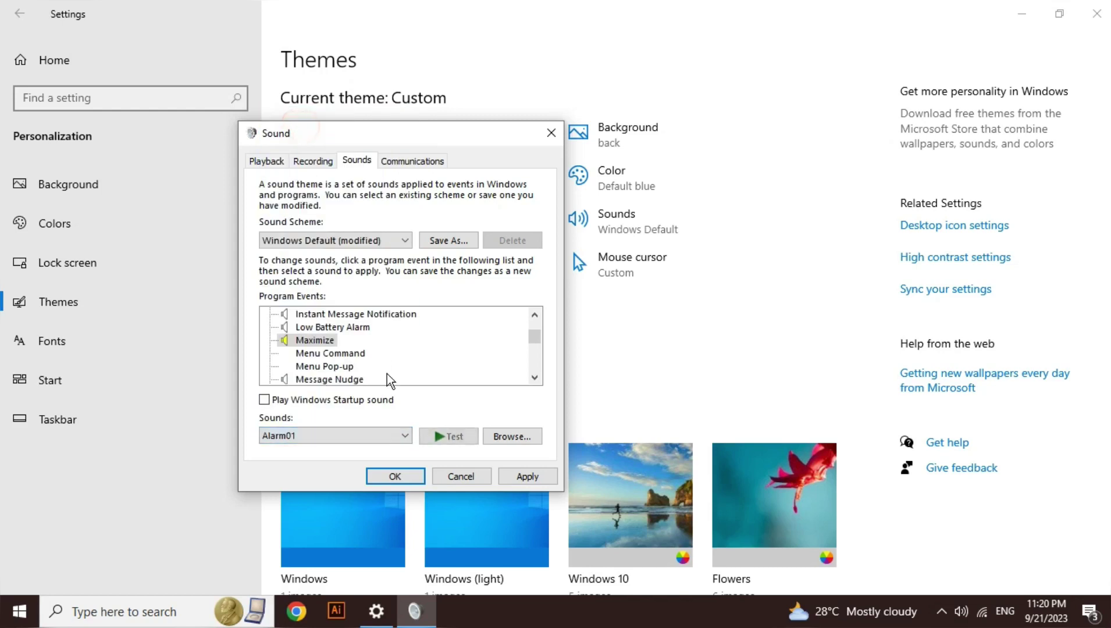
click(459, 441)
click(459, 440)
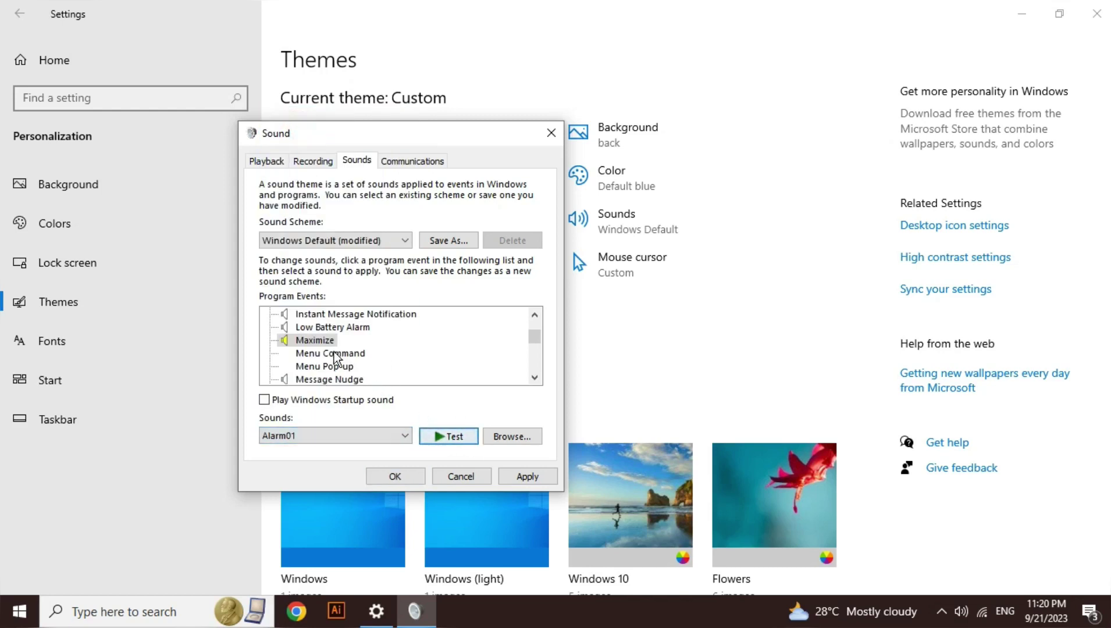
- Set the Maximize event's sound to ding, test it, and save the sound changes
click(343, 436)
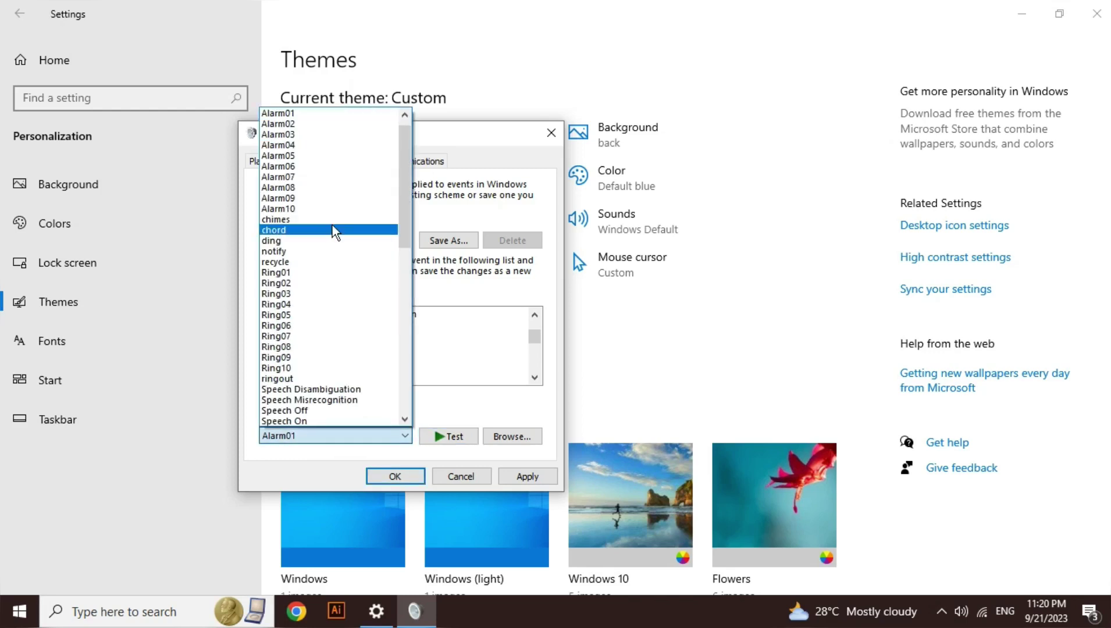
click(299, 242)
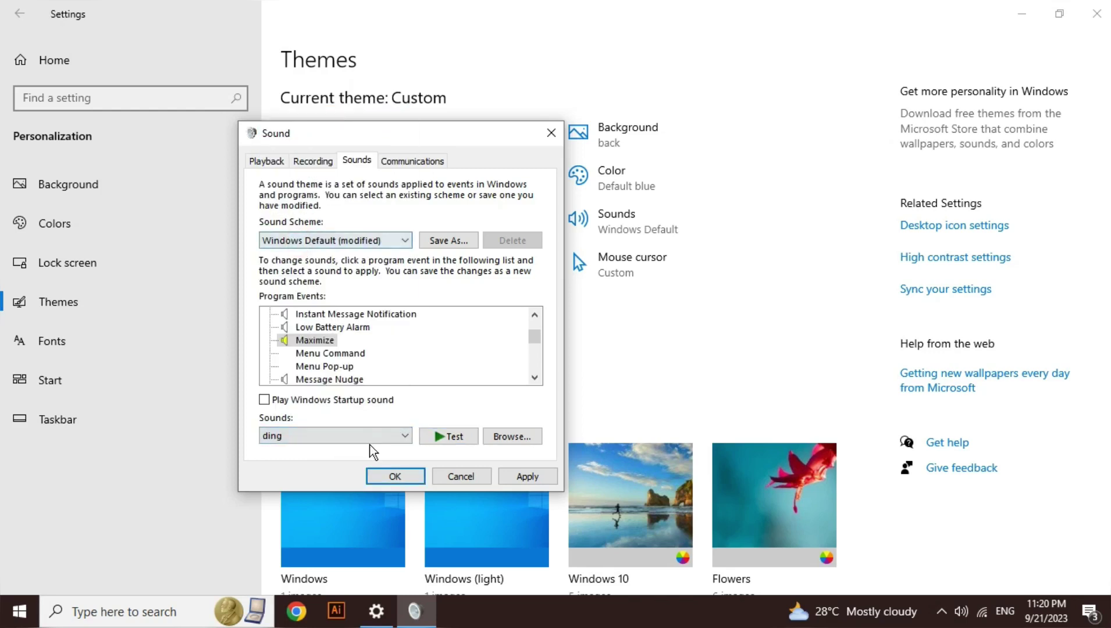
click(438, 437)
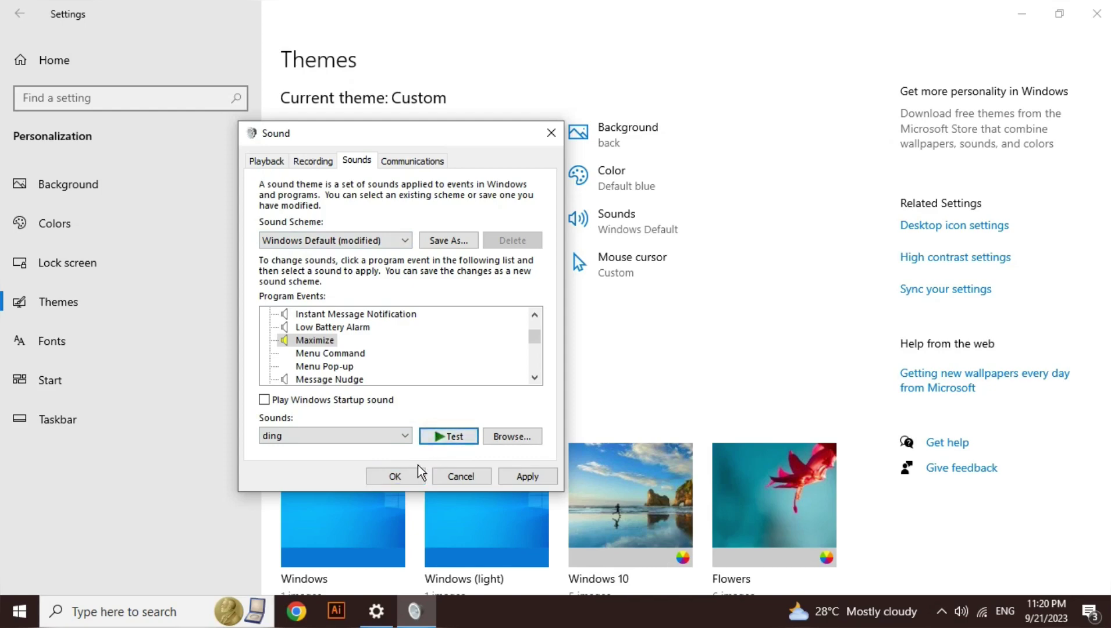
click(395, 477)
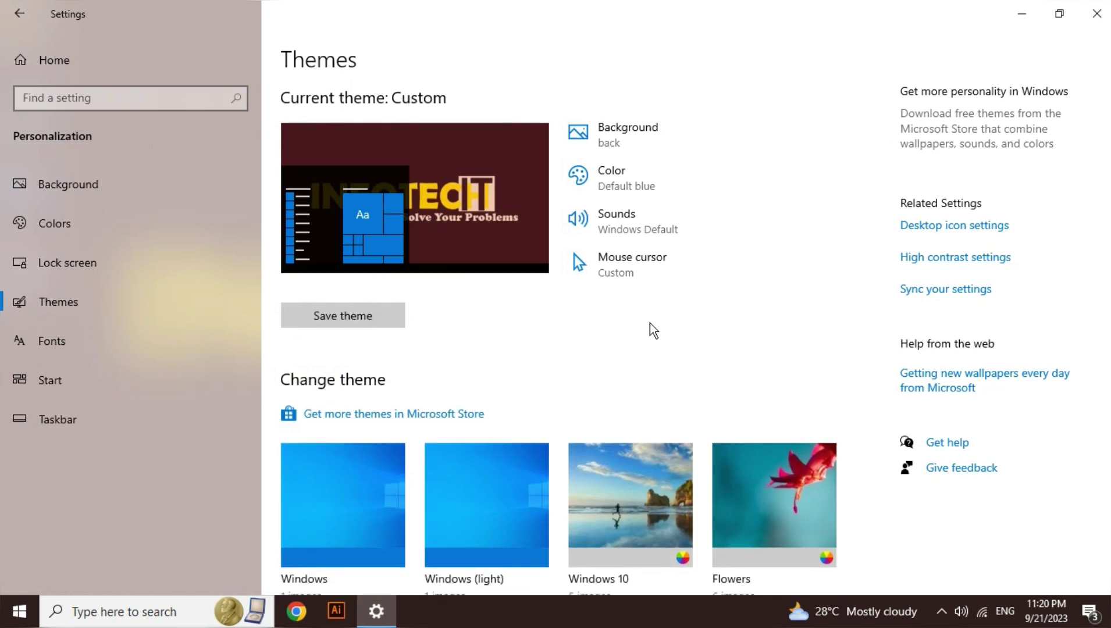
- Close Settings, then open and close the computer folder in File Explorer to try the Close Program sound
click(1060, 14)
click(973, 172)
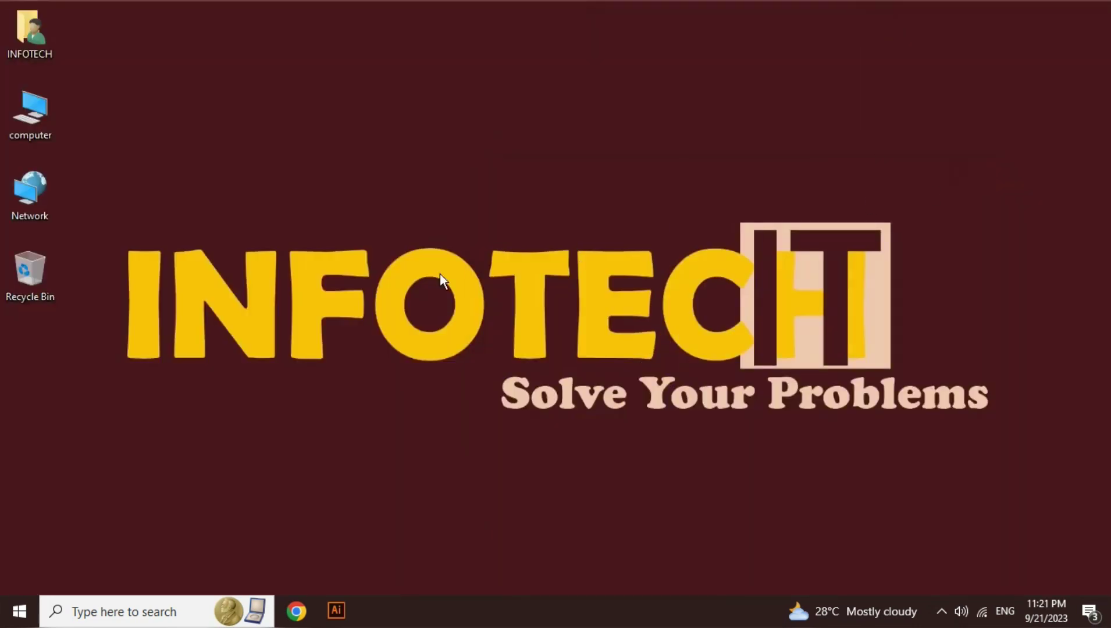
double_click(34, 124)
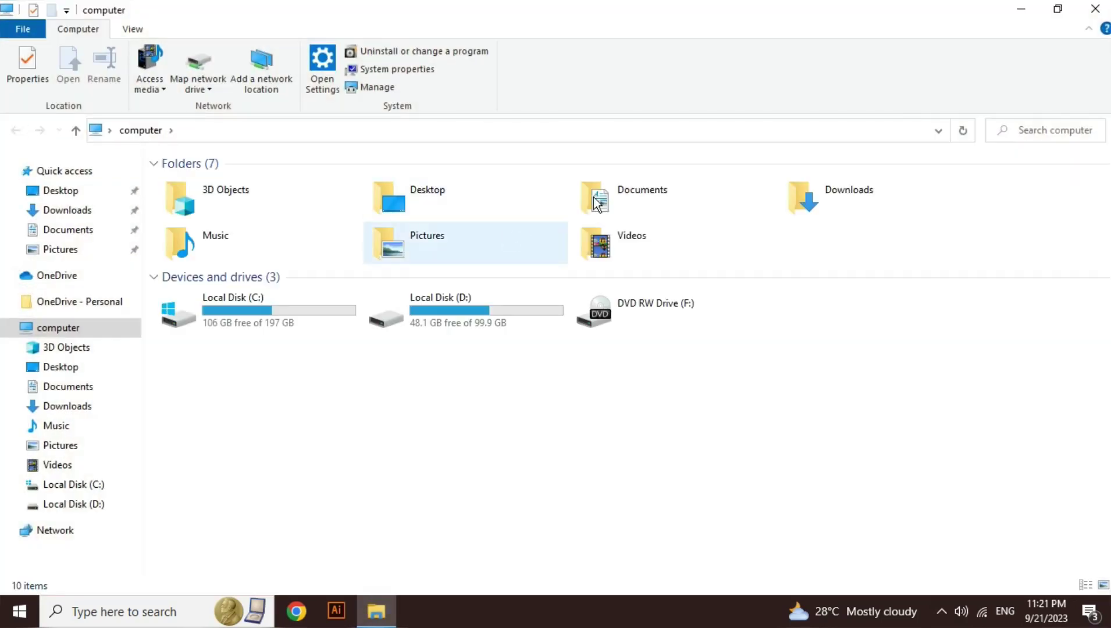
click(1100, 8)
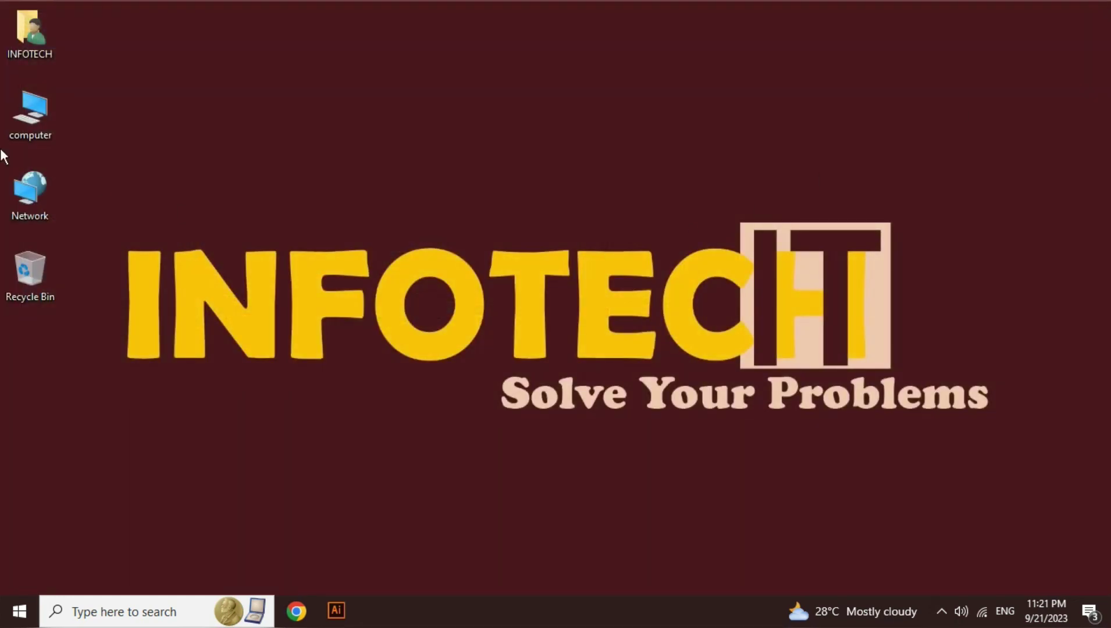
- Reopen the computer folder, restore and maximize its window several times to try the Maximize sound, and minimize it
double_click(33, 117)
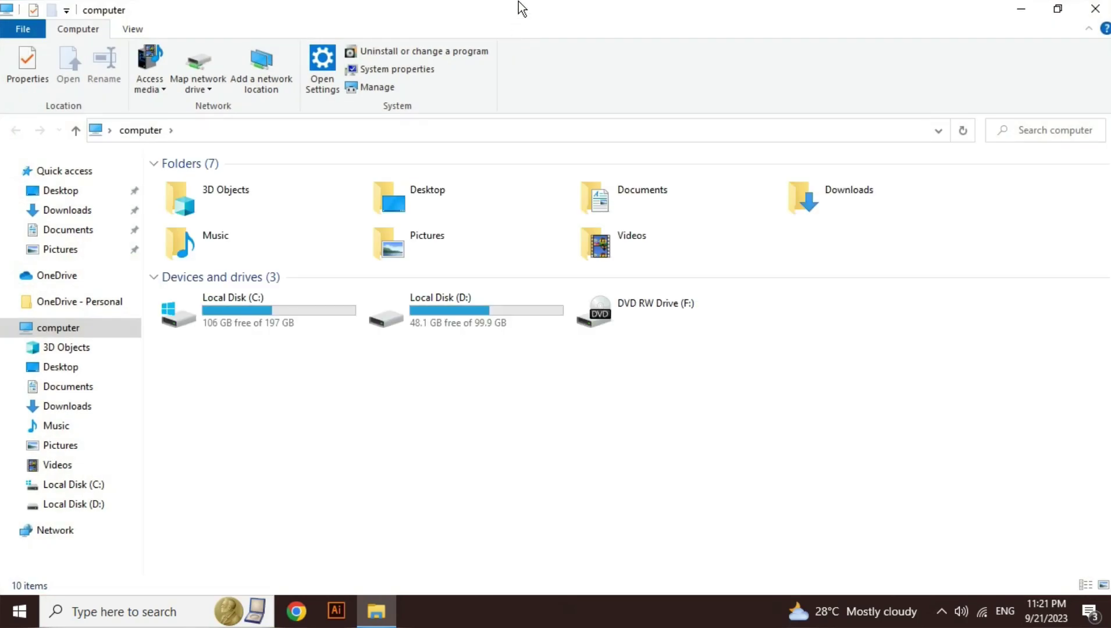
click(1057, 9)
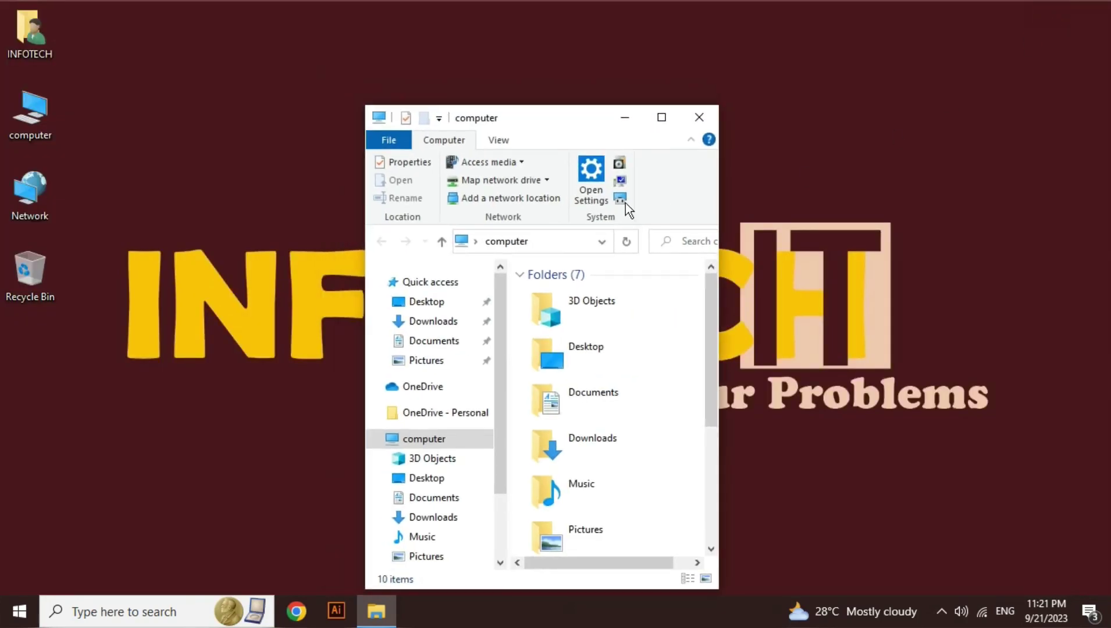
click(664, 115)
double_click(894, 8)
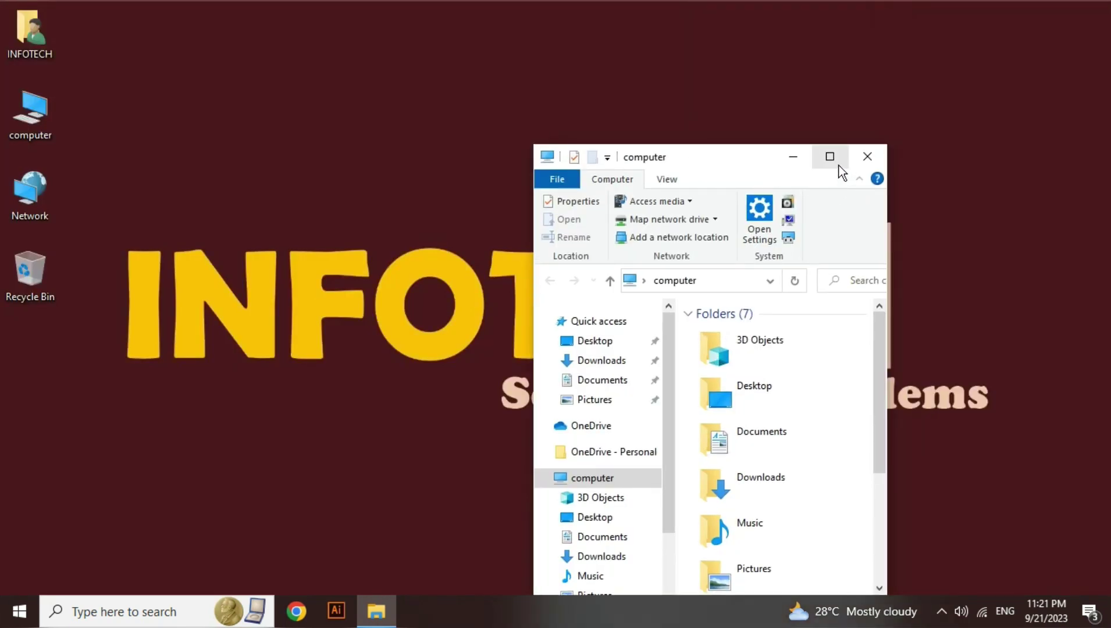
click(838, 164)
drag(767, 6, 632, 125)
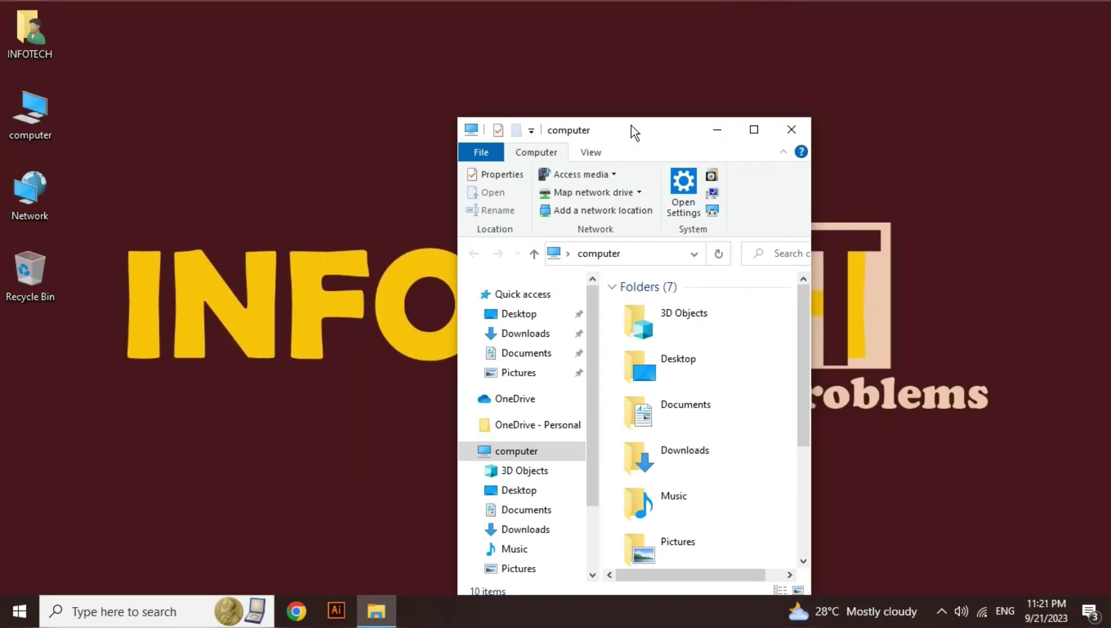
click(750, 132)
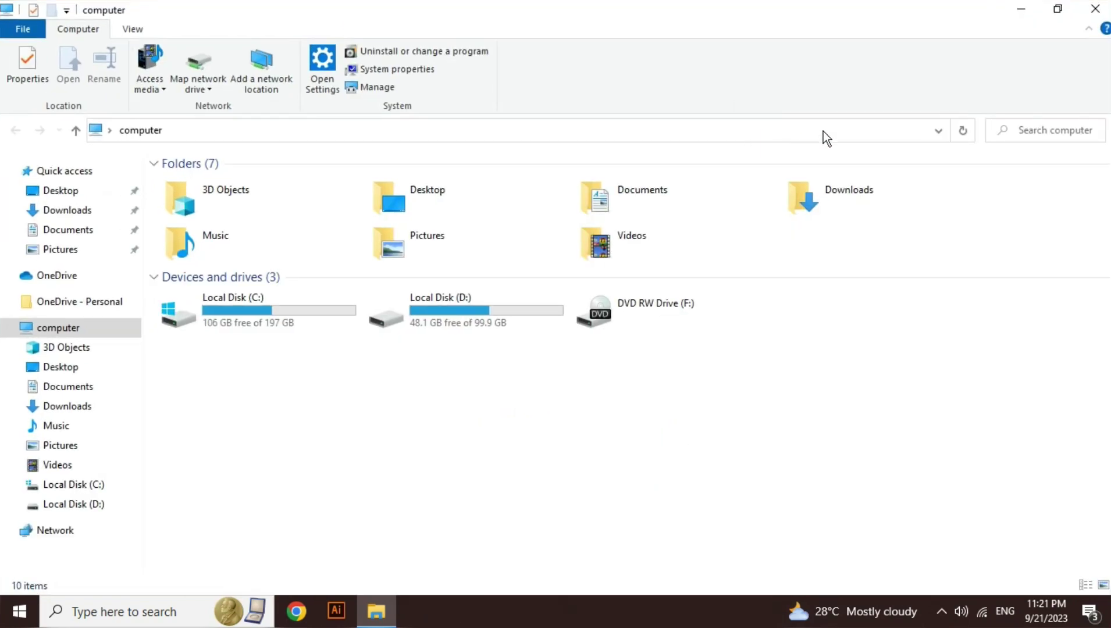
click(1020, 11)
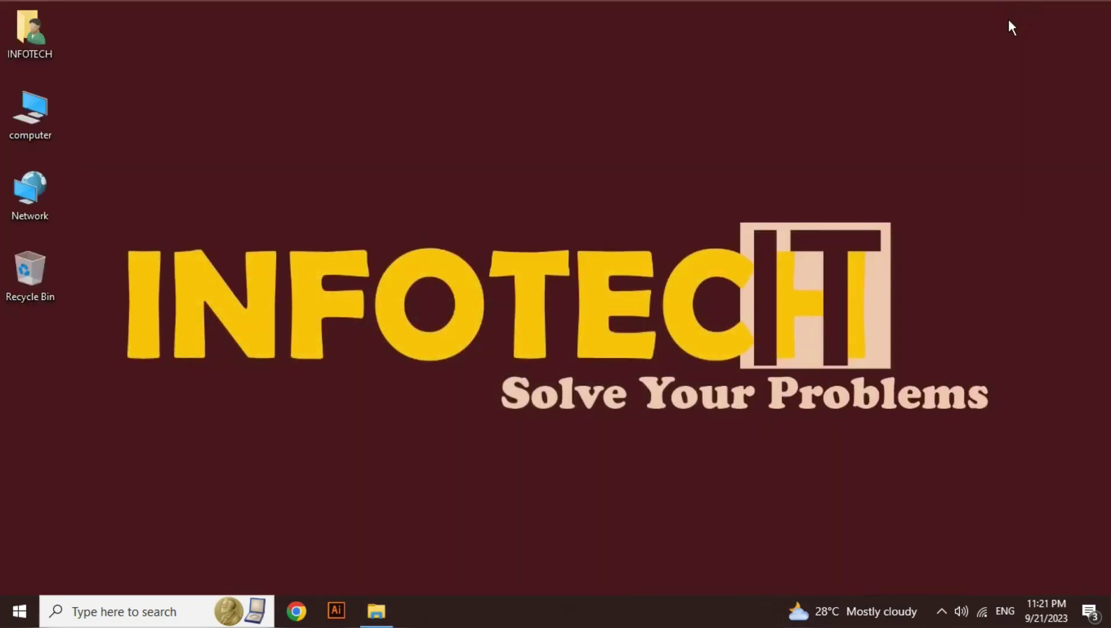
- Reopen the desktop's Personalization settings in a maximized window and open the current theme's sound settings
right_click(596, 196)
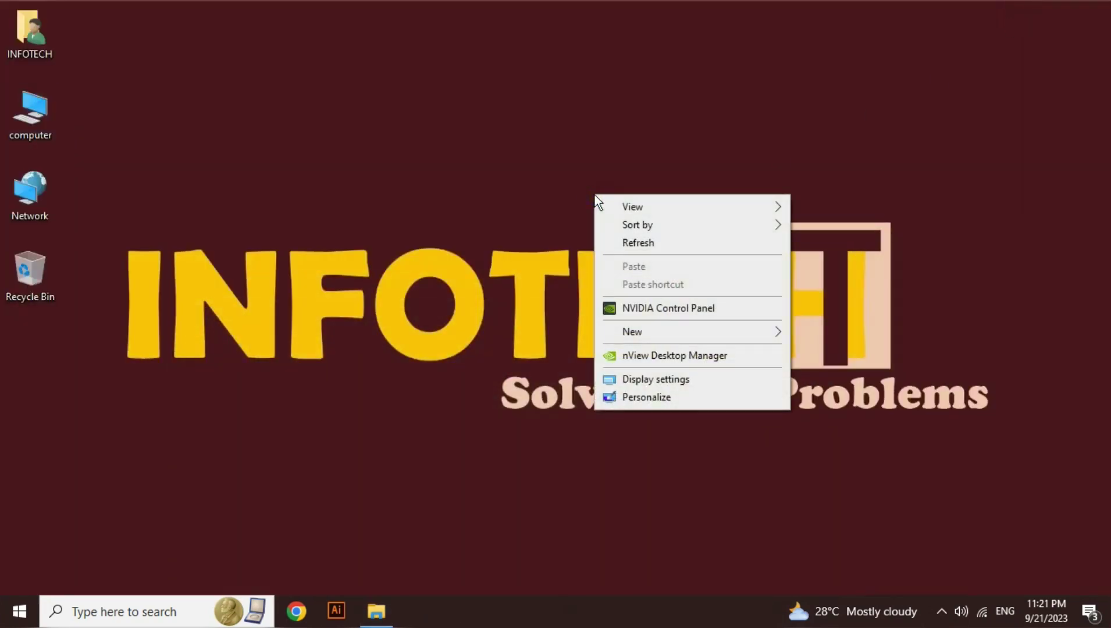
click(625, 399)
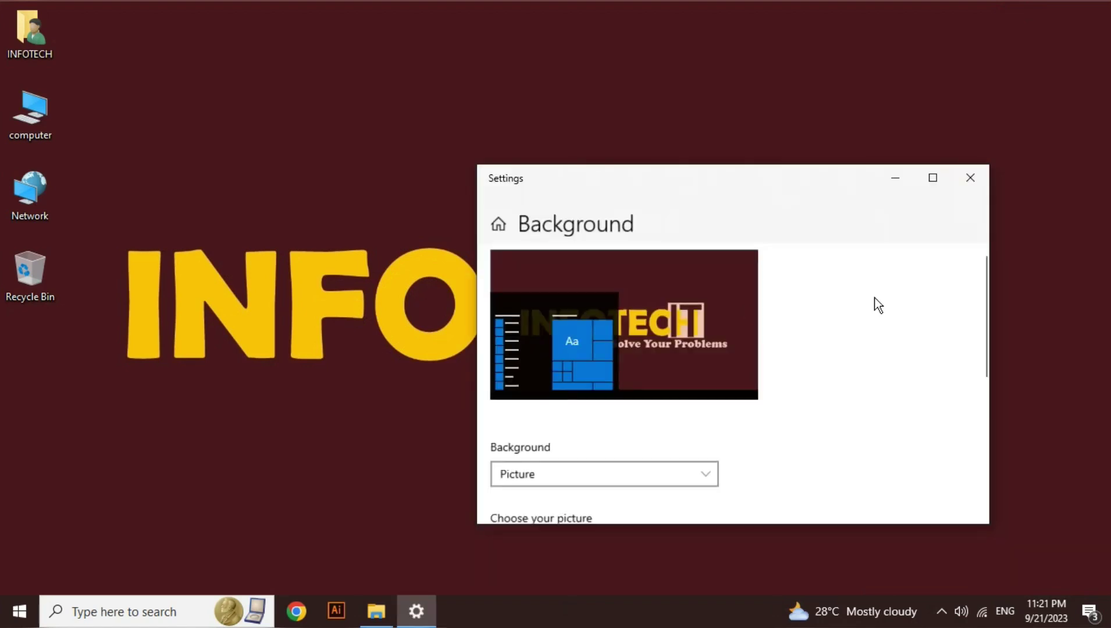
click(933, 178)
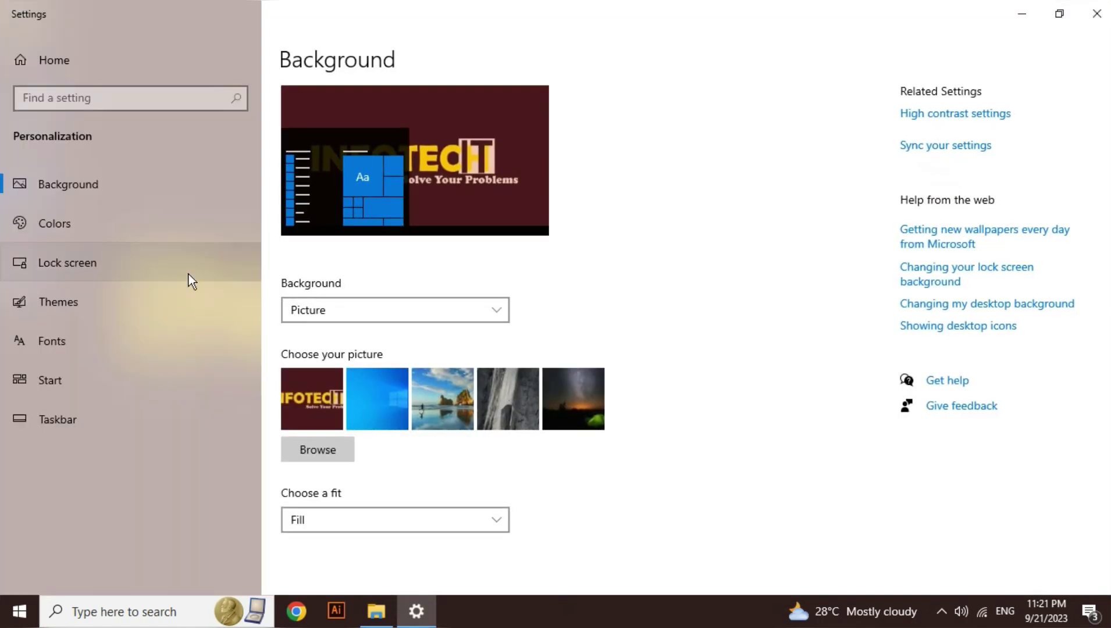
click(96, 313)
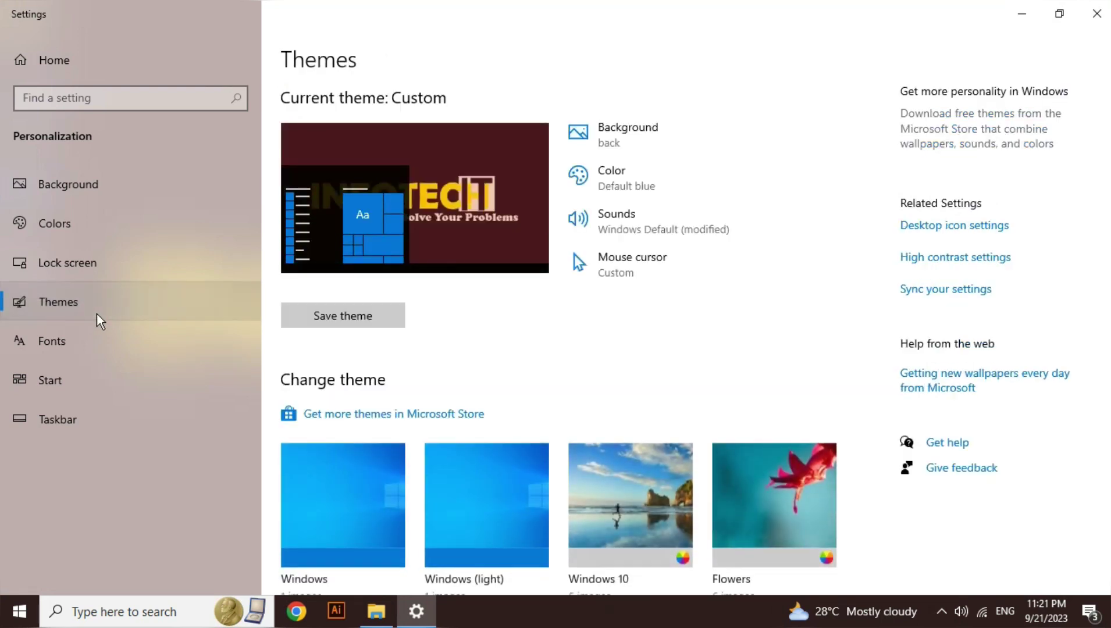
click(636, 215)
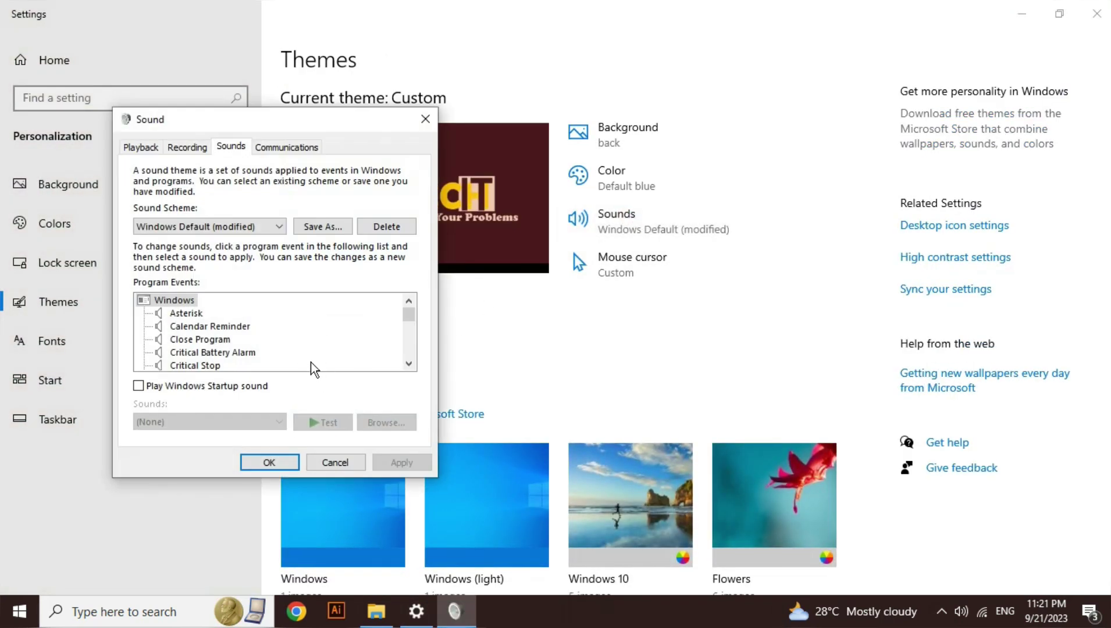
- Delete the modified Windows Default sound scheme and save the sound settings
click(409, 364)
click(409, 364)
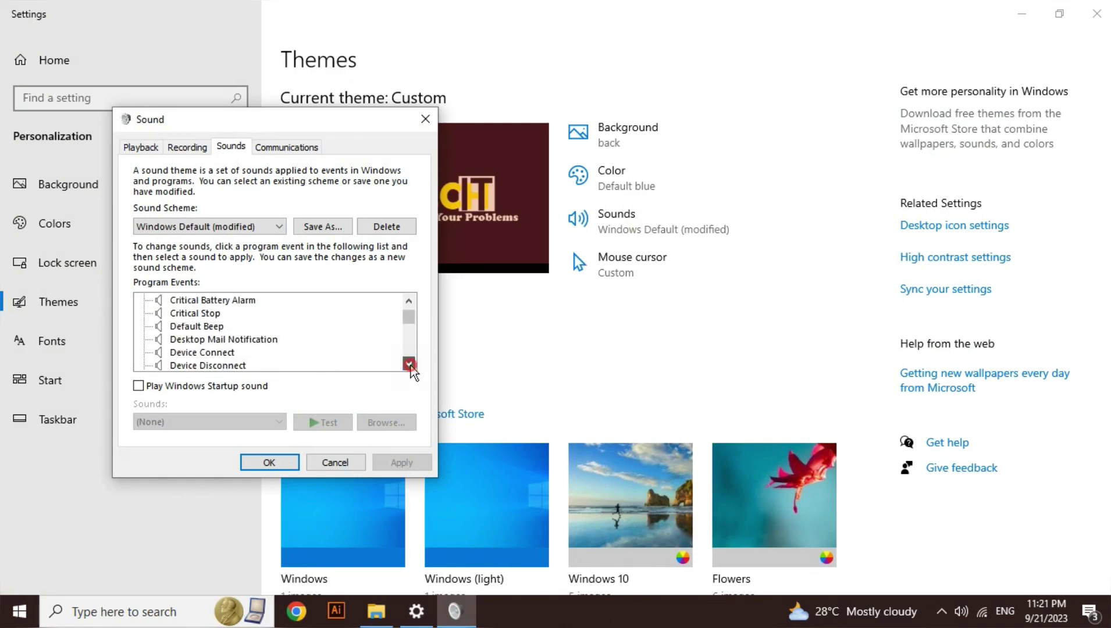
click(409, 364)
click(409, 364)
click(409, 364)
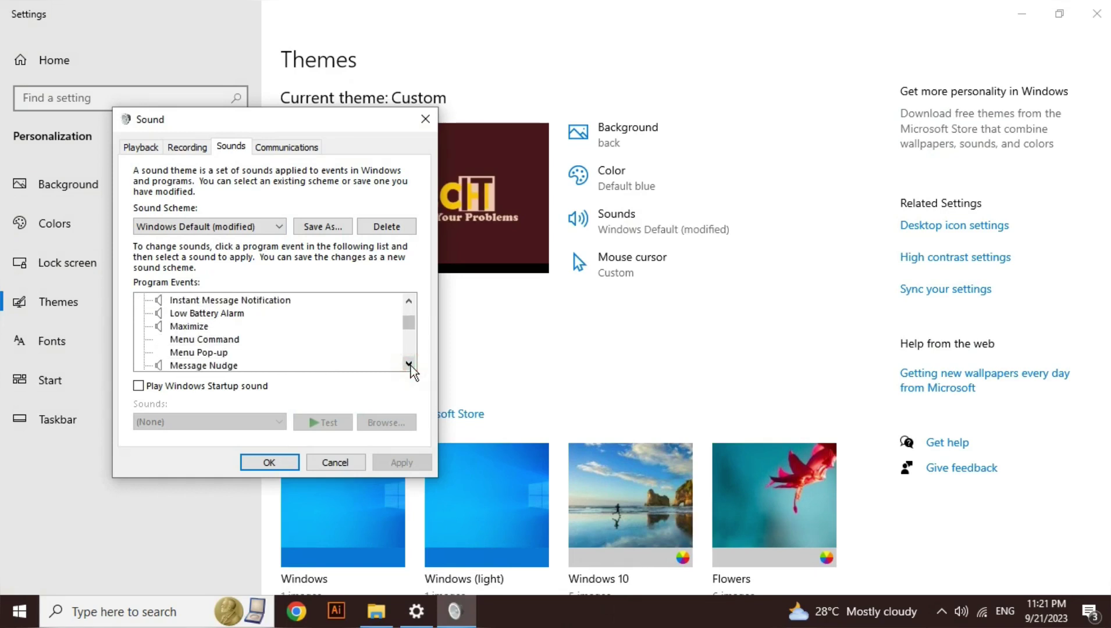
click(409, 364)
click(410, 364)
key(shift+Tab)
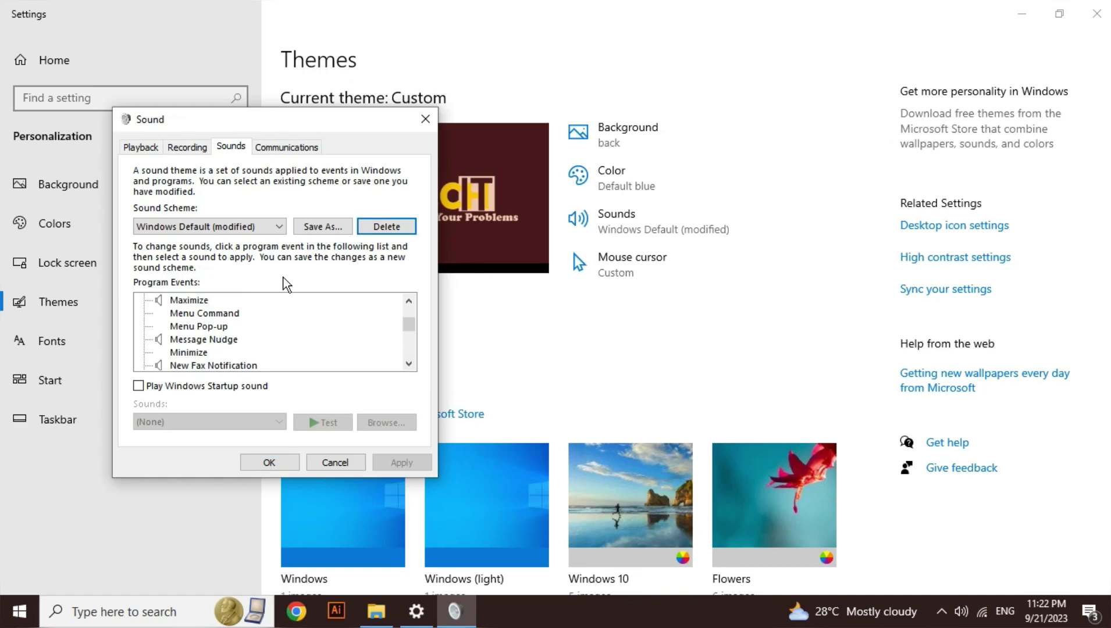
click(388, 226)
click(604, 365)
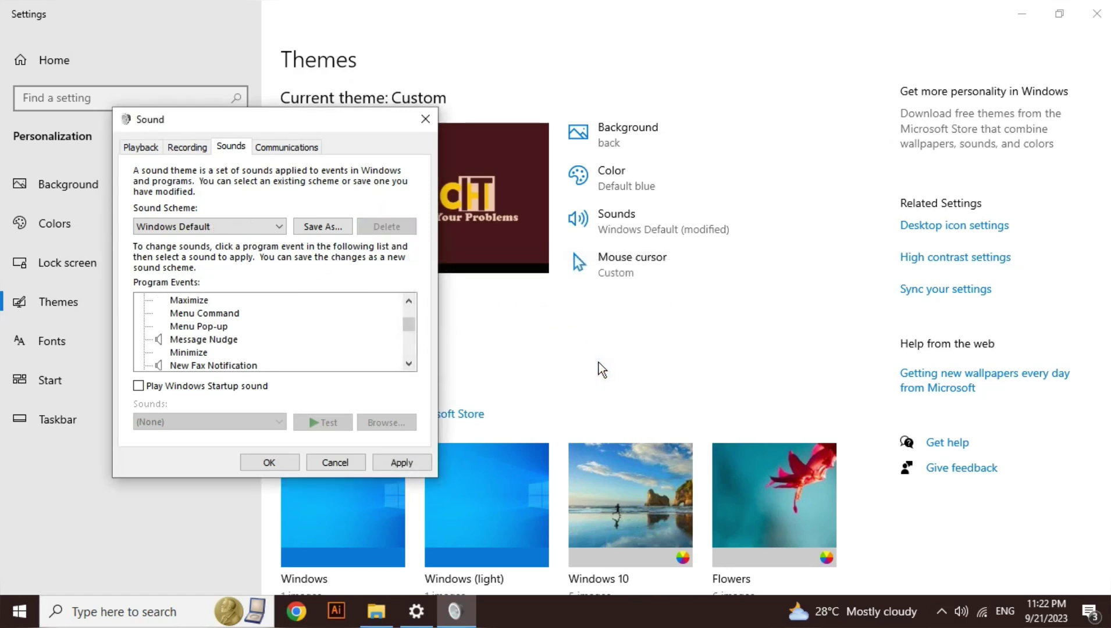
click(284, 459)
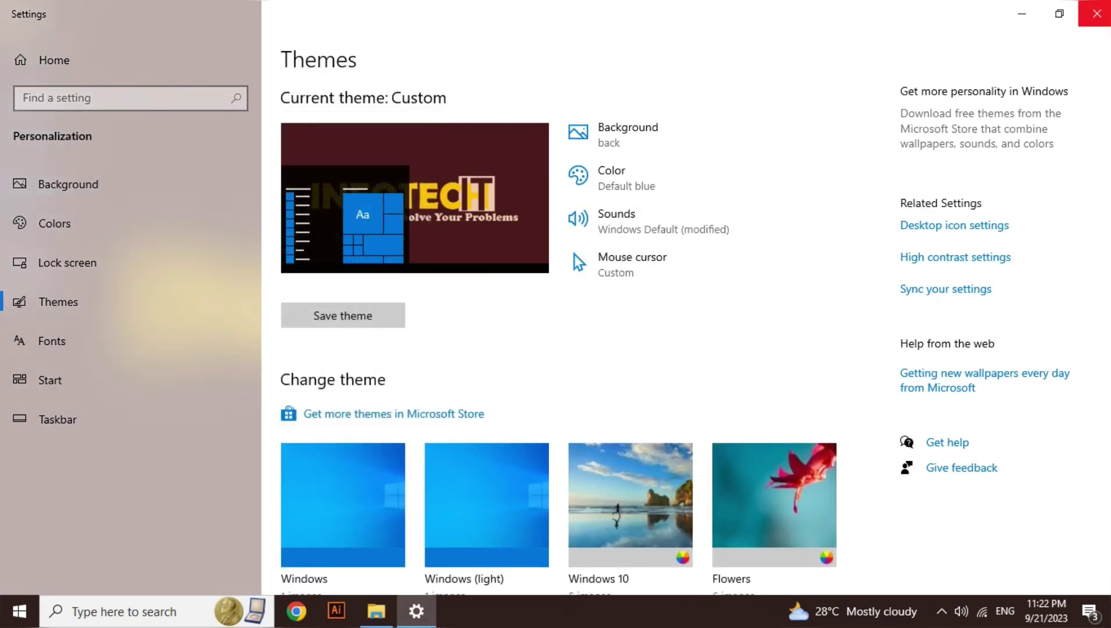
- Close Settings, then maximize and restore the computer folder's window several times and close it to try the window sounds
click(1097, 13)
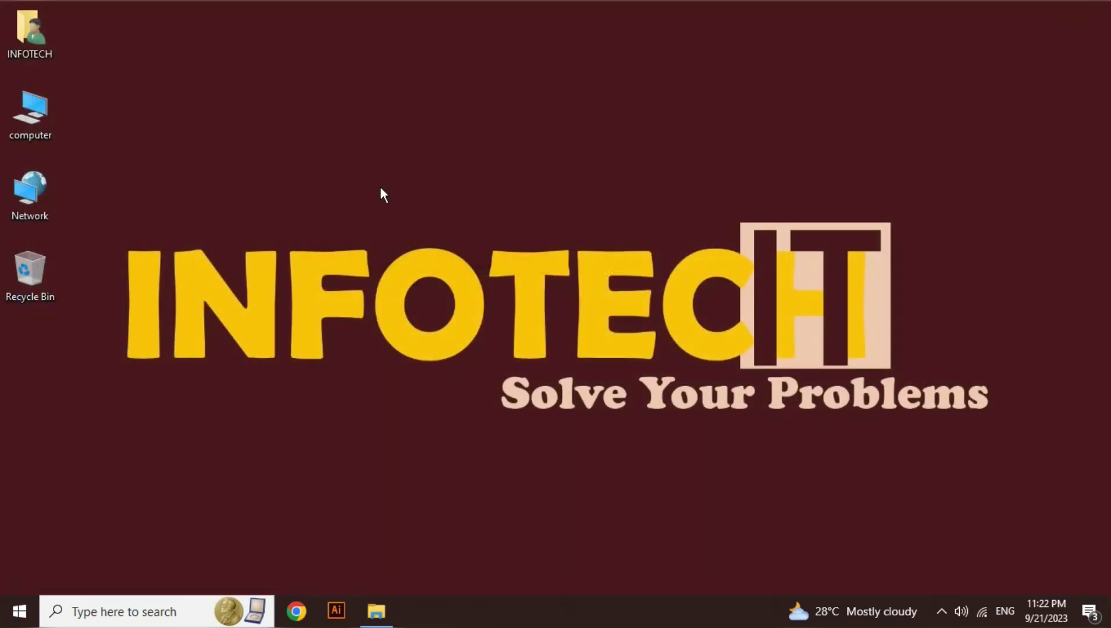
click(384, 608)
drag(602, 29, 568, 153)
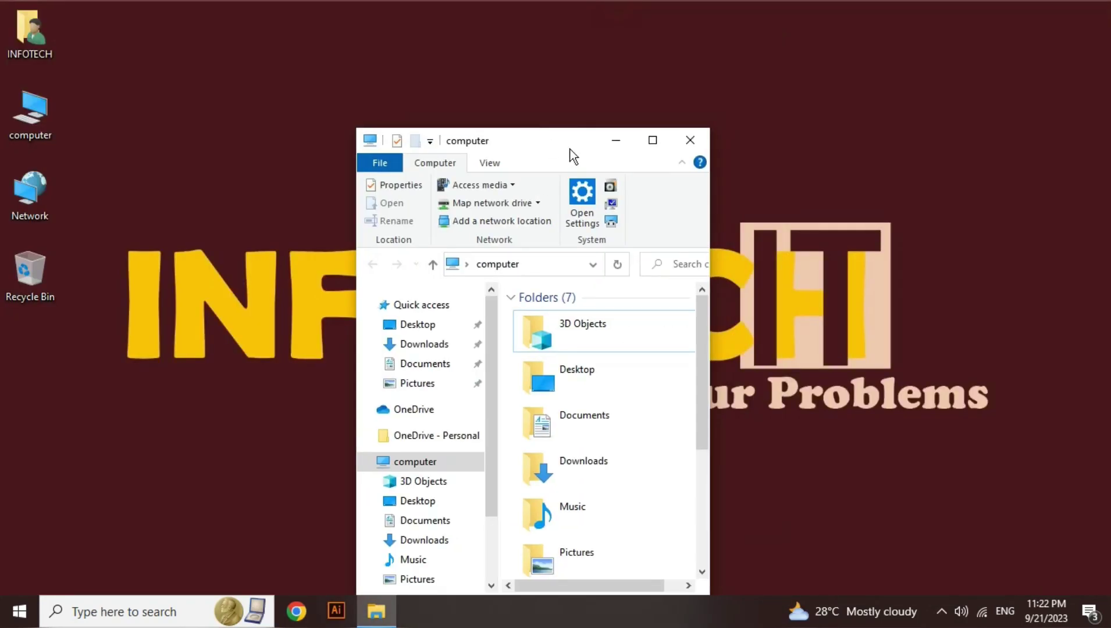
click(651, 147)
drag(715, 8, 610, 104)
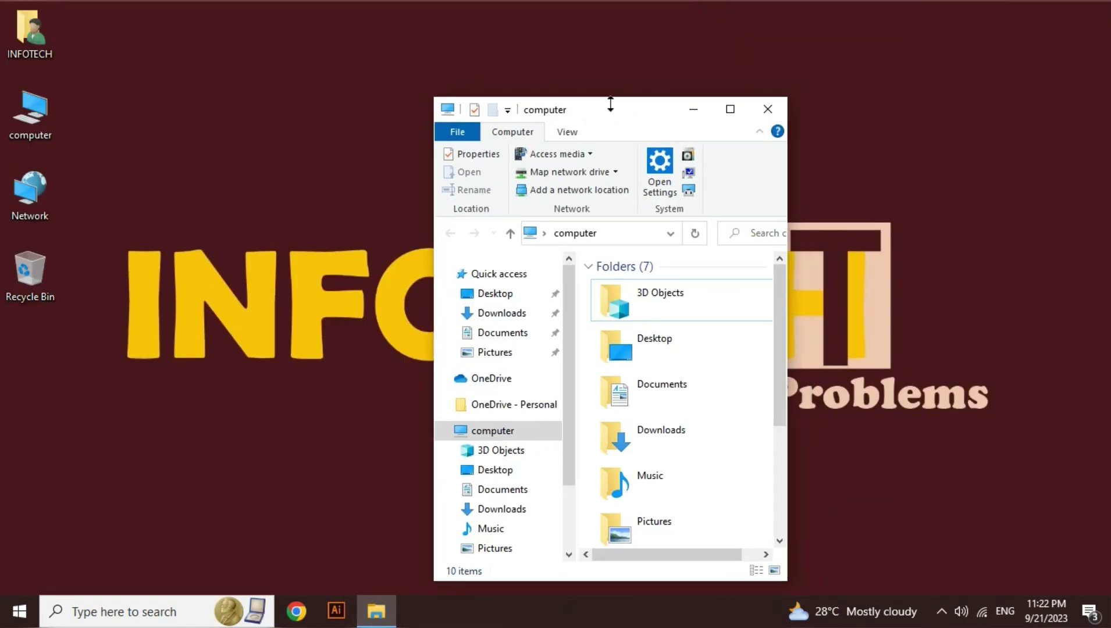
click(729, 115)
drag(687, 8, 615, 69)
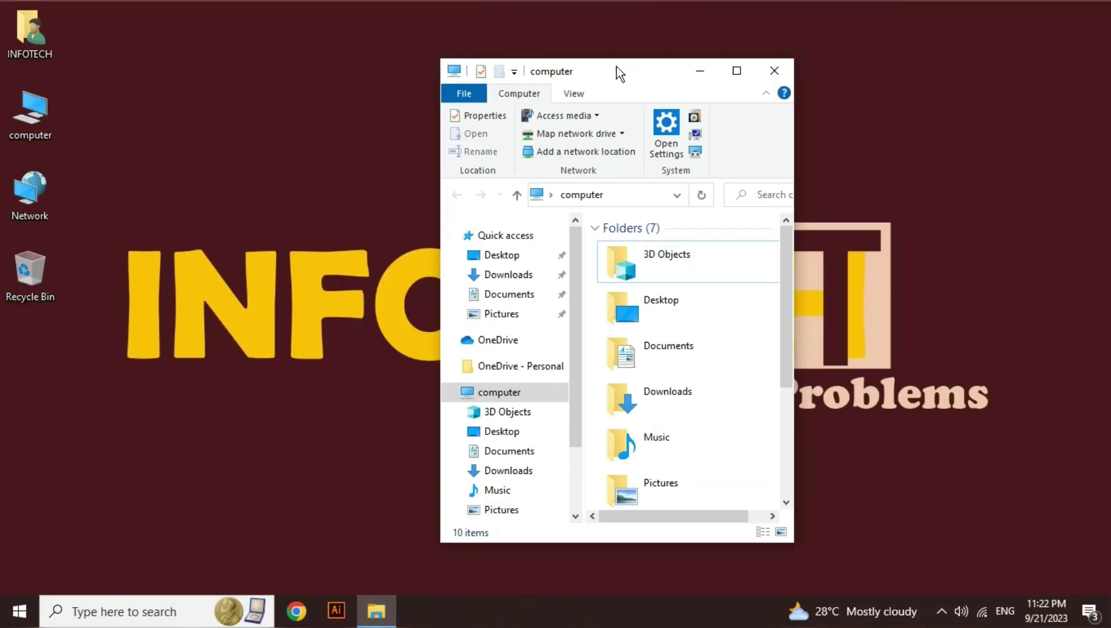
click(736, 71)
drag(669, 7, 544, 108)
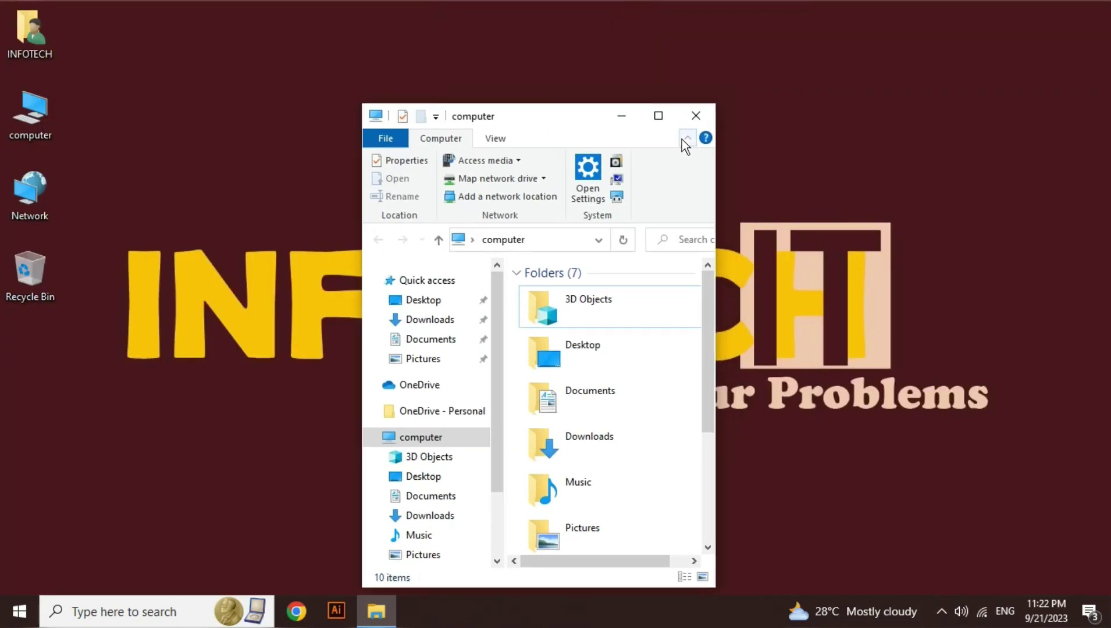
click(694, 116)
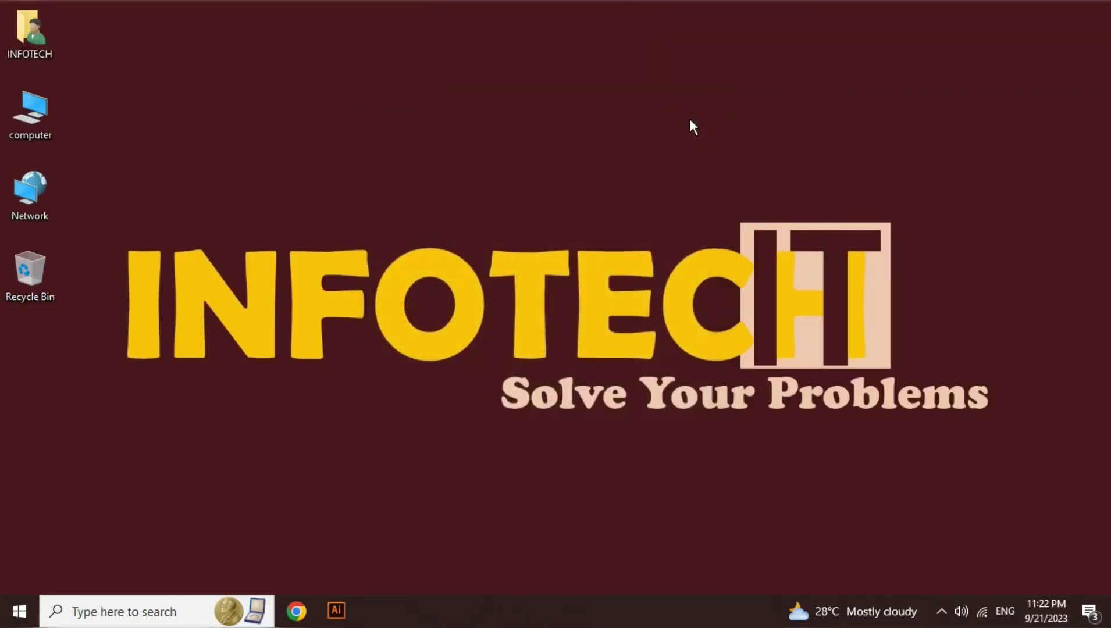
- Reopen the desktop's Personalization settings and open the current theme's mouse cursor settings
right_click(531, 154)
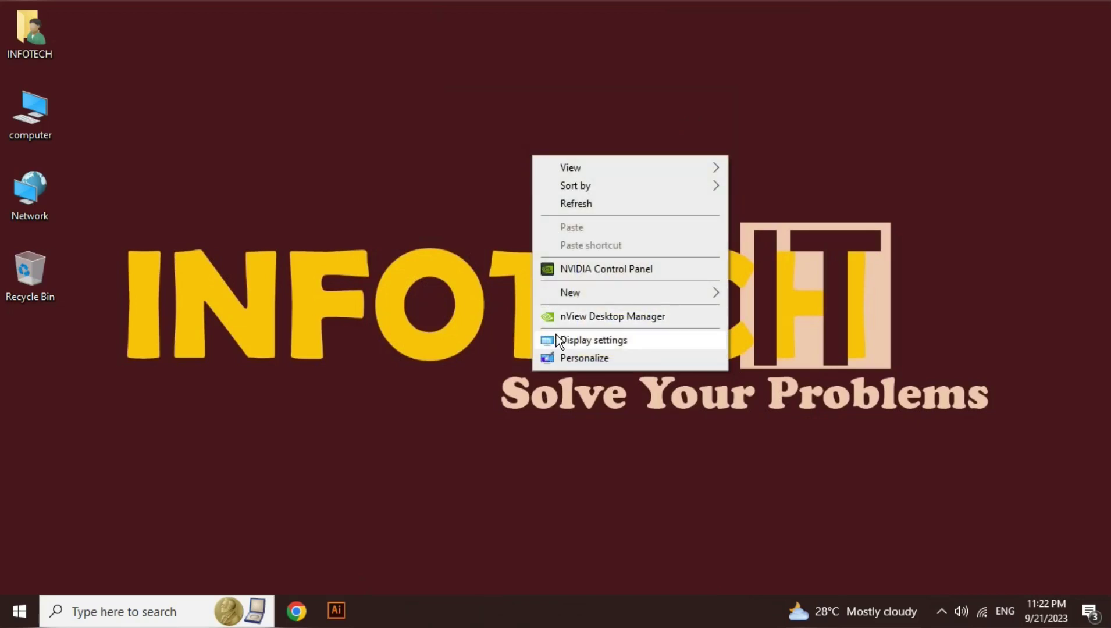
click(565, 356)
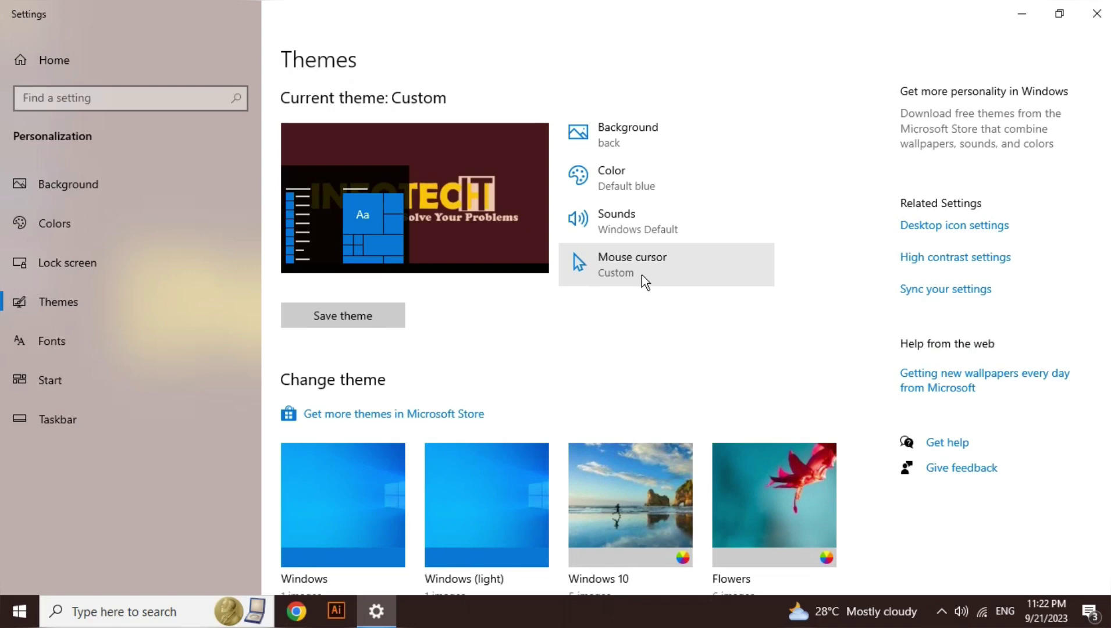
click(642, 275)
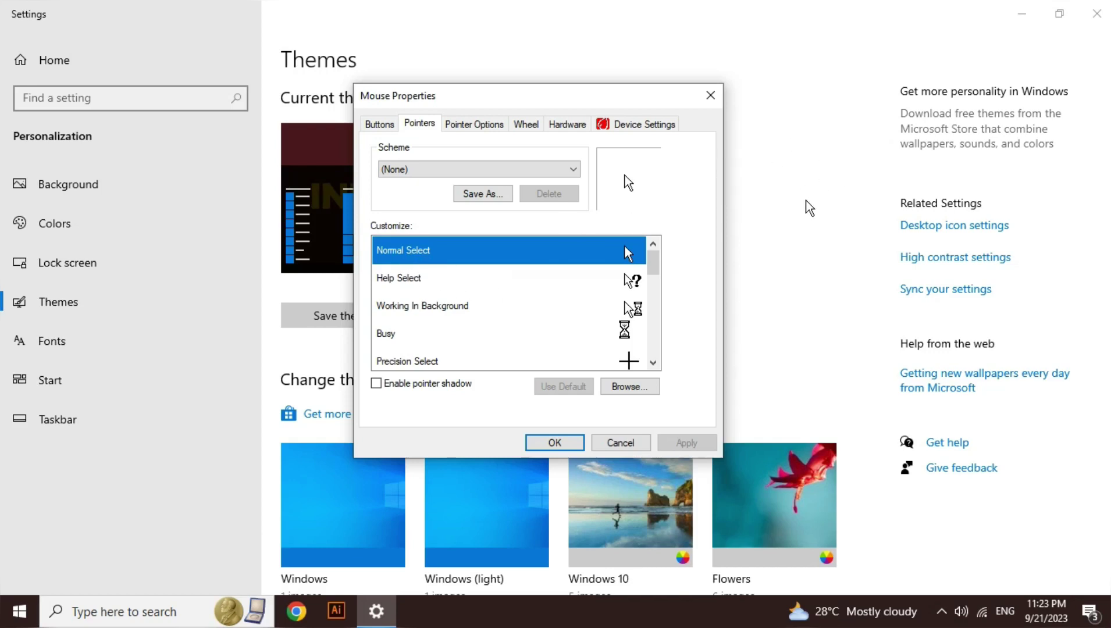
- Preview the Help Select, Working In Background and Busy pointers of the current cursor scheme
click(618, 278)
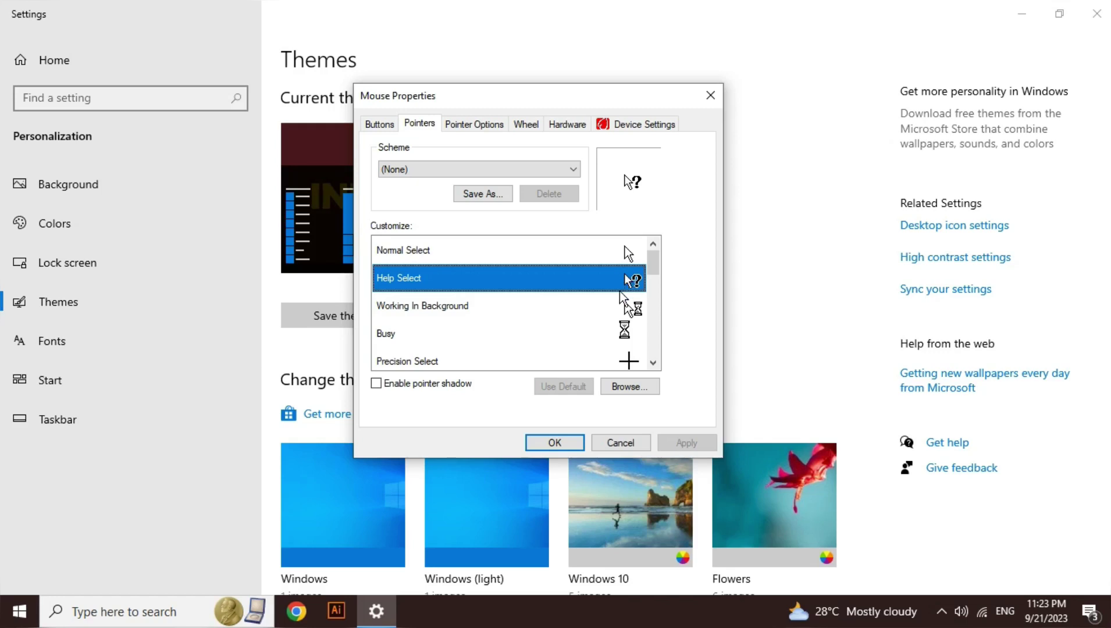
click(607, 312)
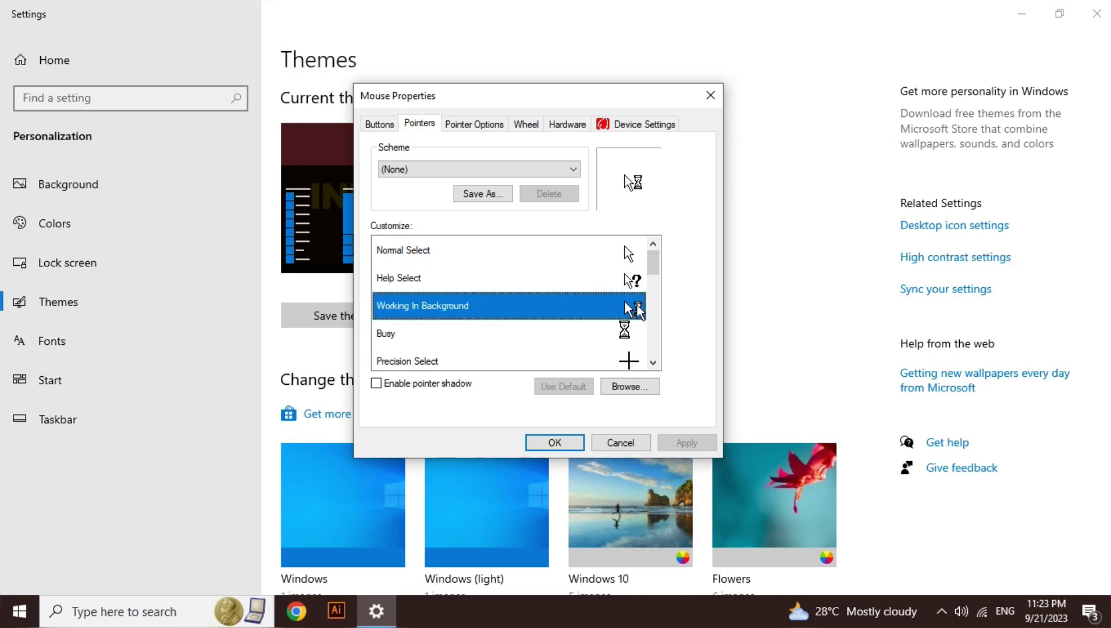
click(623, 336)
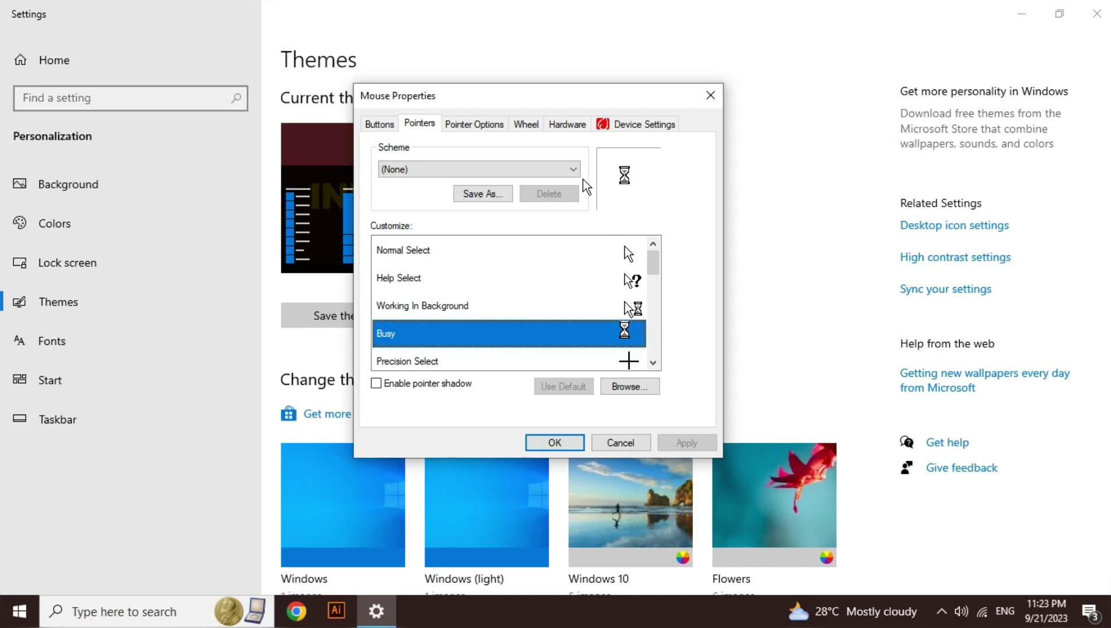
- Set the pointer scheme to Windows Default (extra large) and apply it
click(570, 171)
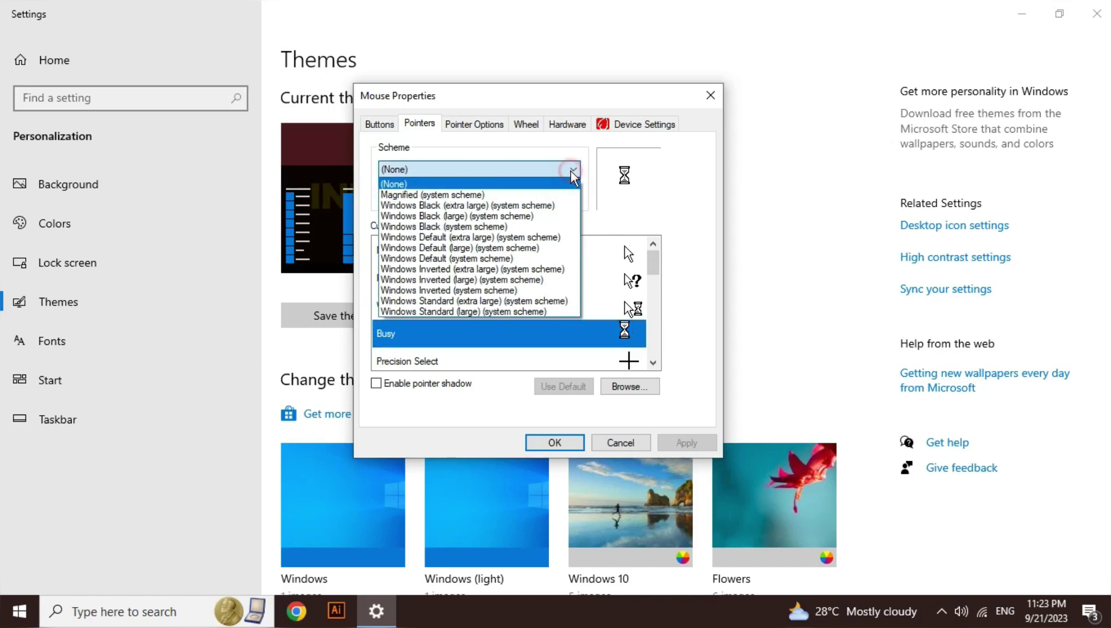
click(541, 238)
click(619, 240)
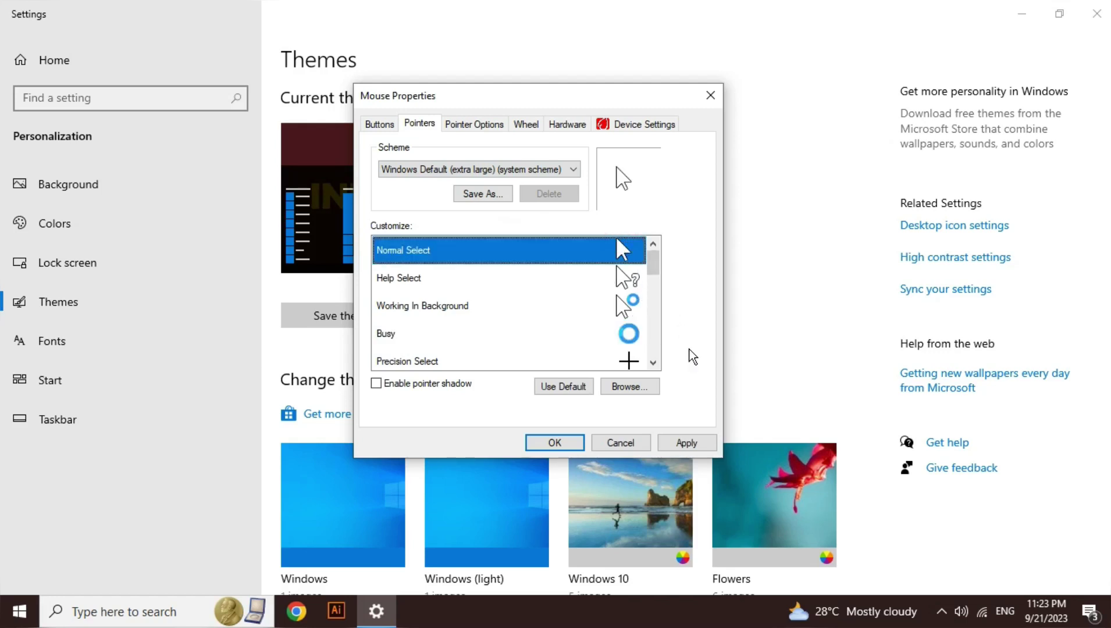
click(683, 444)
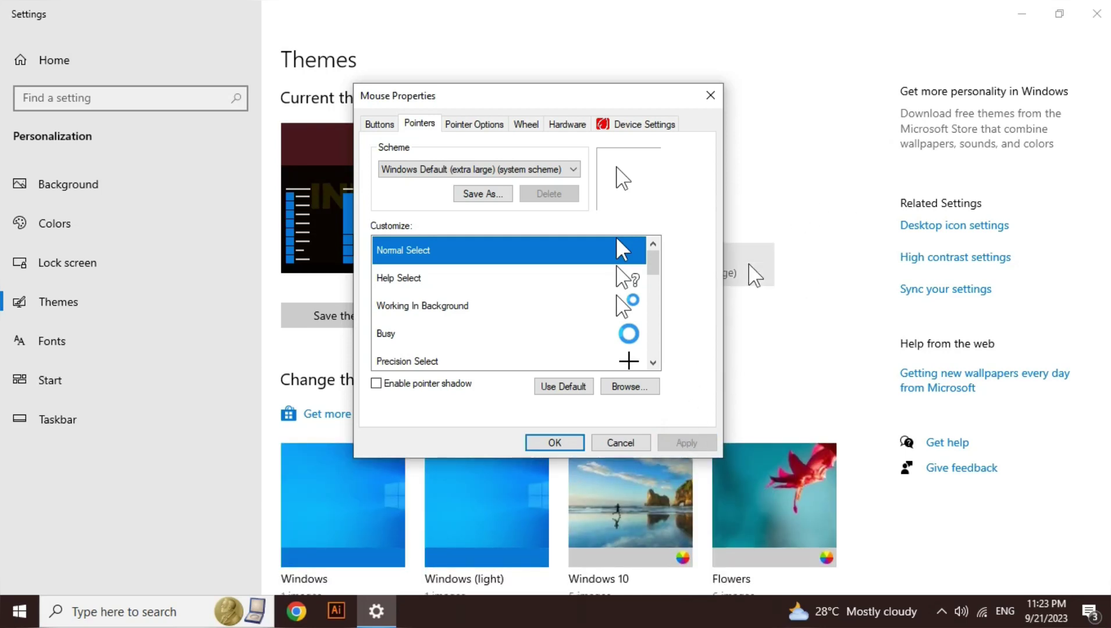
- Switch the pointer scheme to Windows Inverted (large) and apply it
click(572, 169)
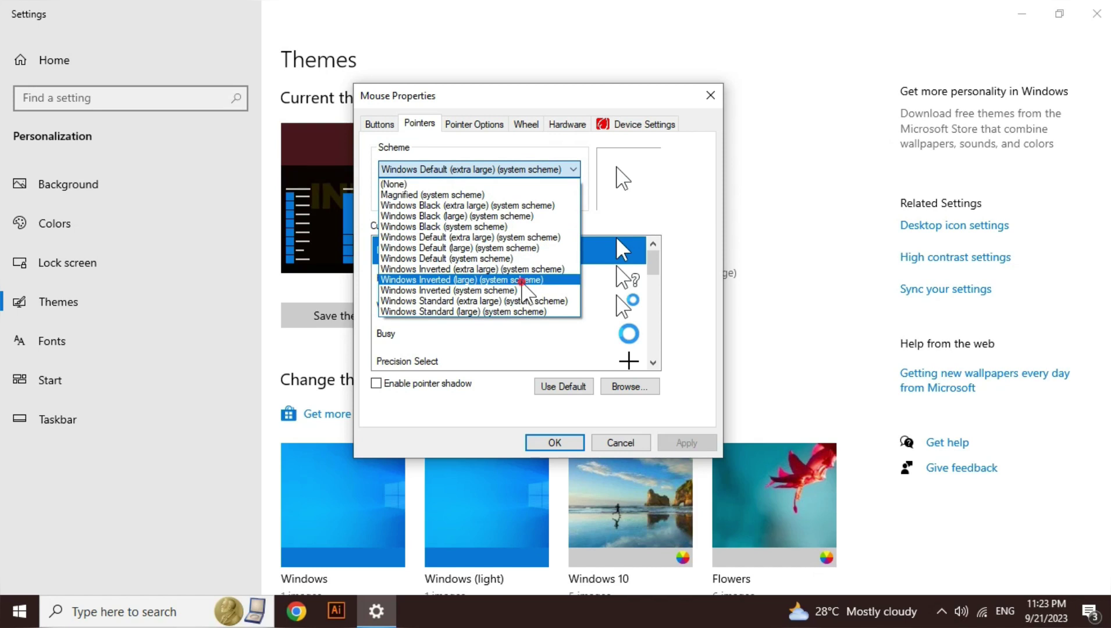
click(523, 281)
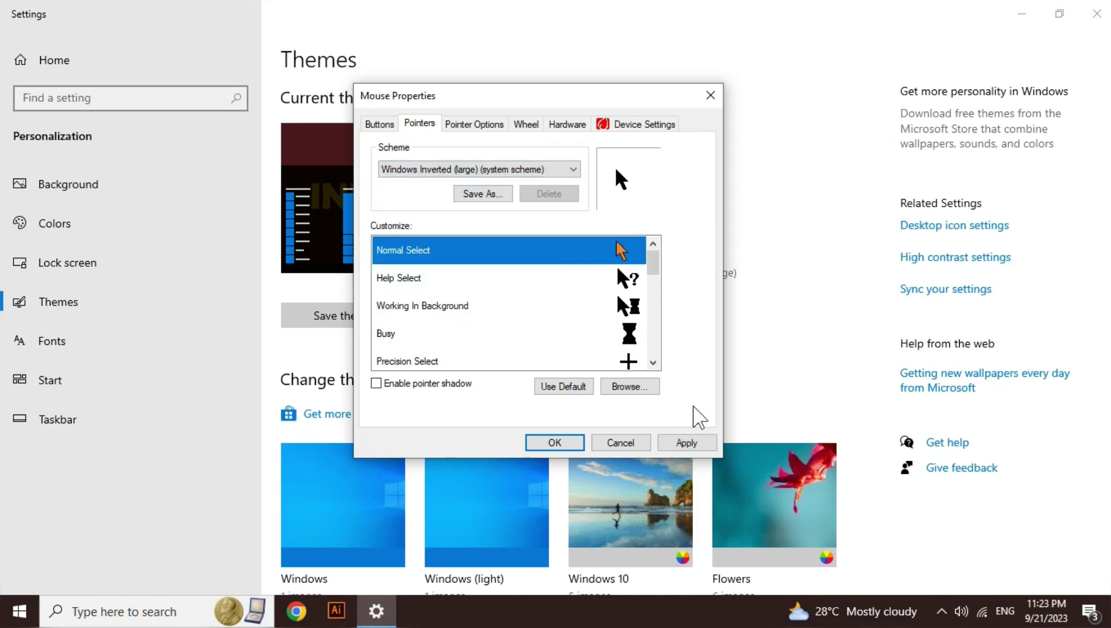
click(689, 443)
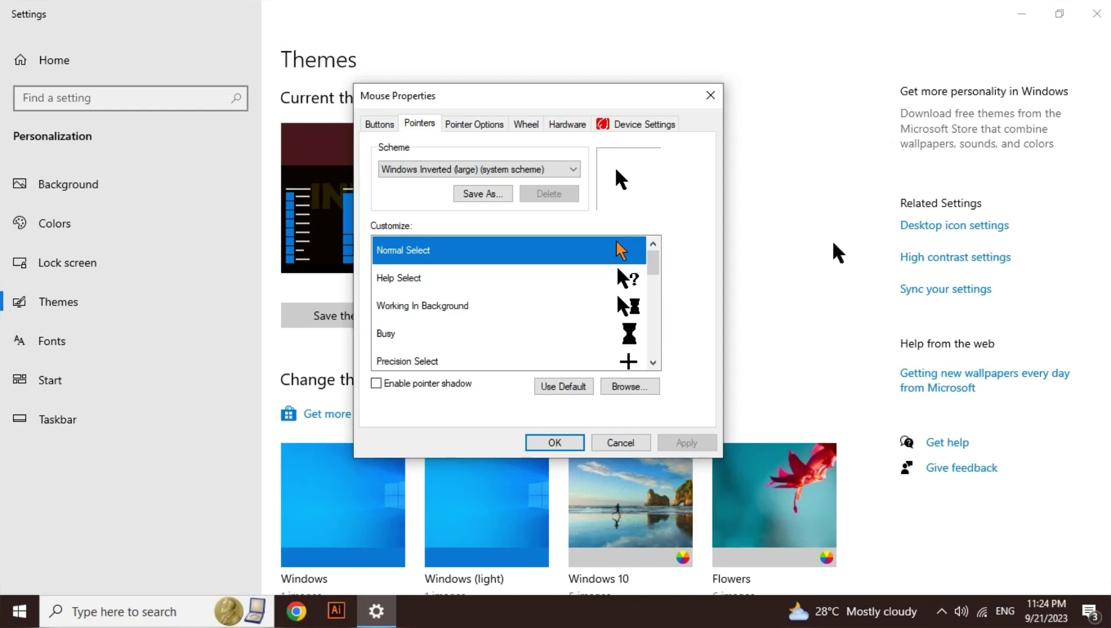
- Change the pointer scheme to Windows Standard (extra large) and apply it
click(573, 168)
click(467, 306)
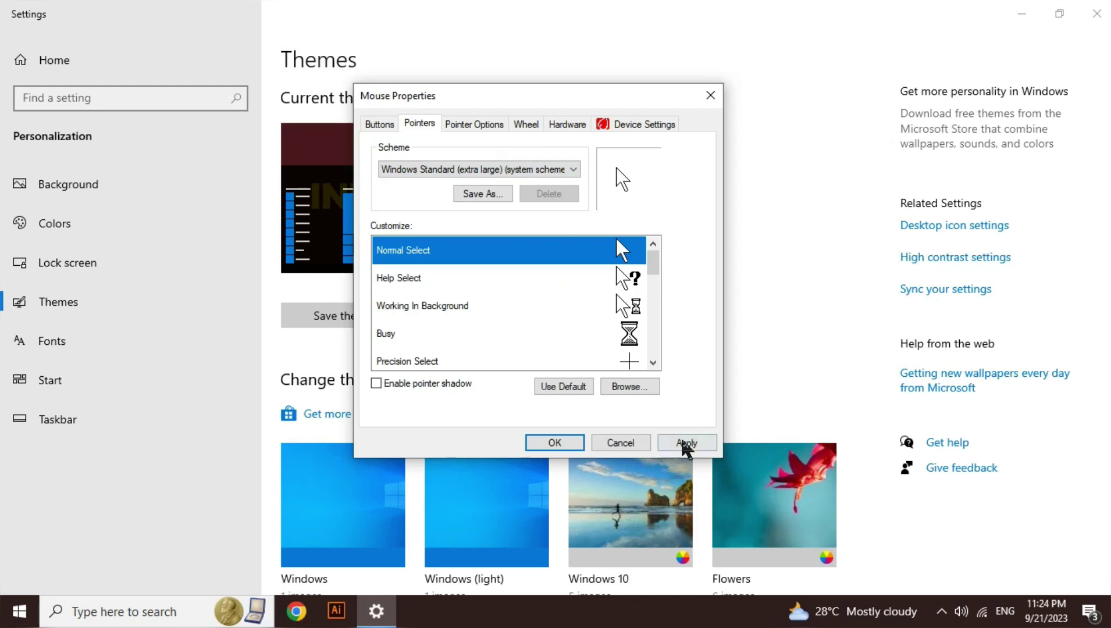
click(685, 444)
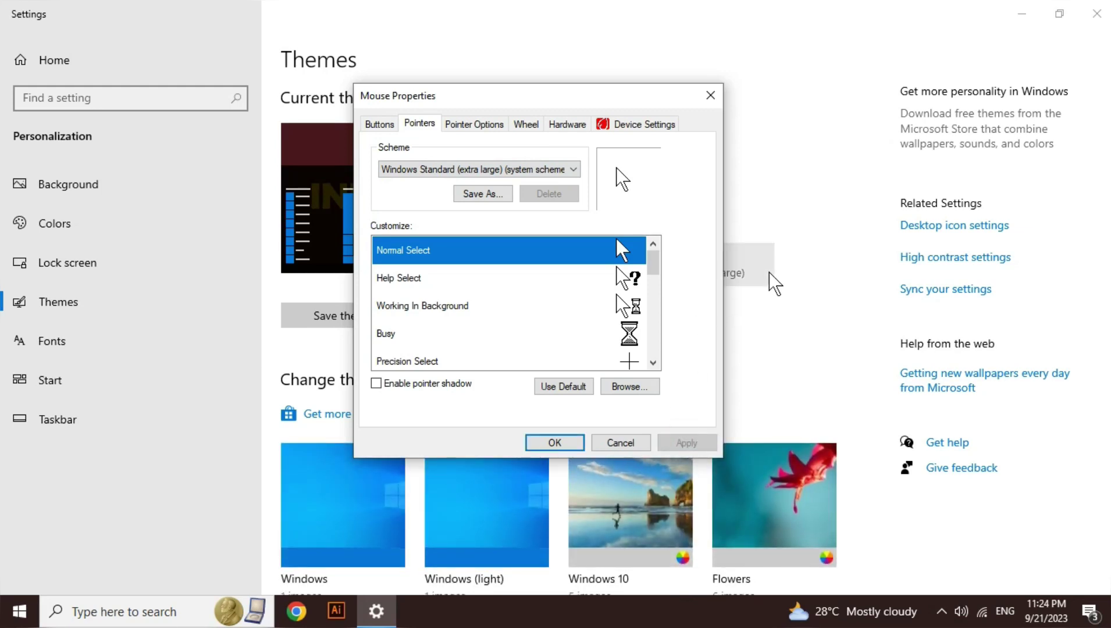
- Preview the Windows Standard (large), Windows Standard (extra large) and Windows Default (extra large) pointer schemes without applying them
click(576, 169)
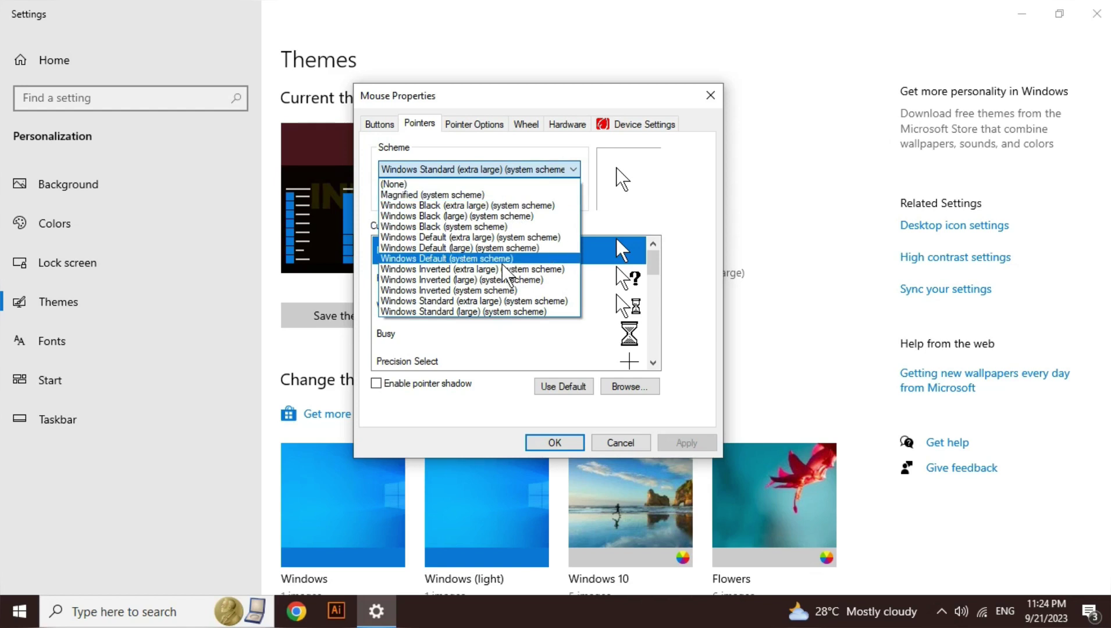
click(499, 311)
click(573, 169)
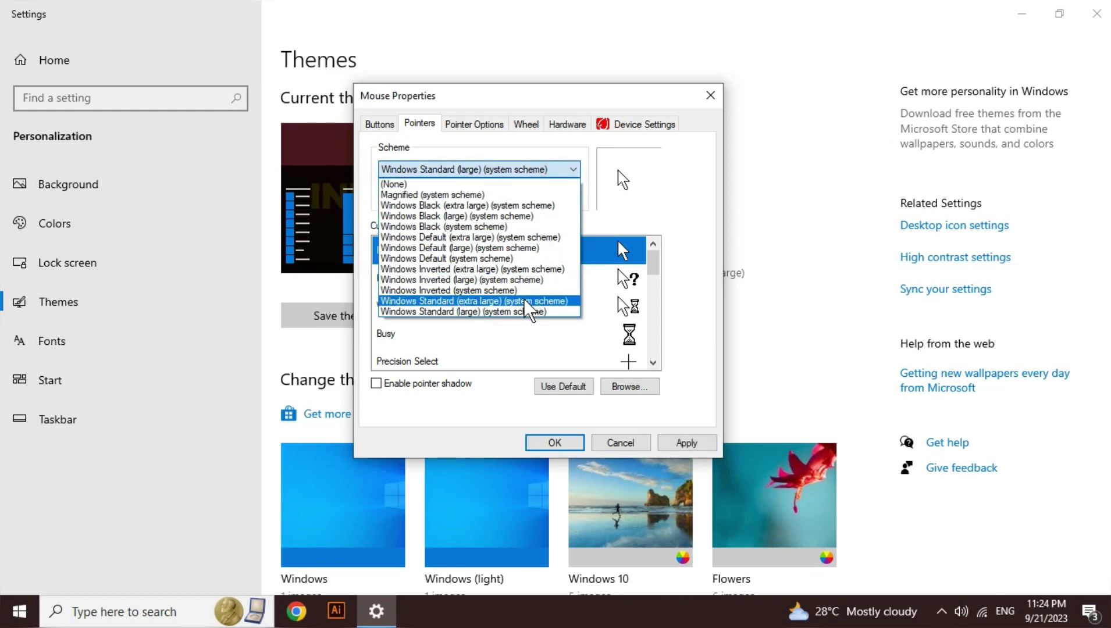
click(530, 301)
click(555, 170)
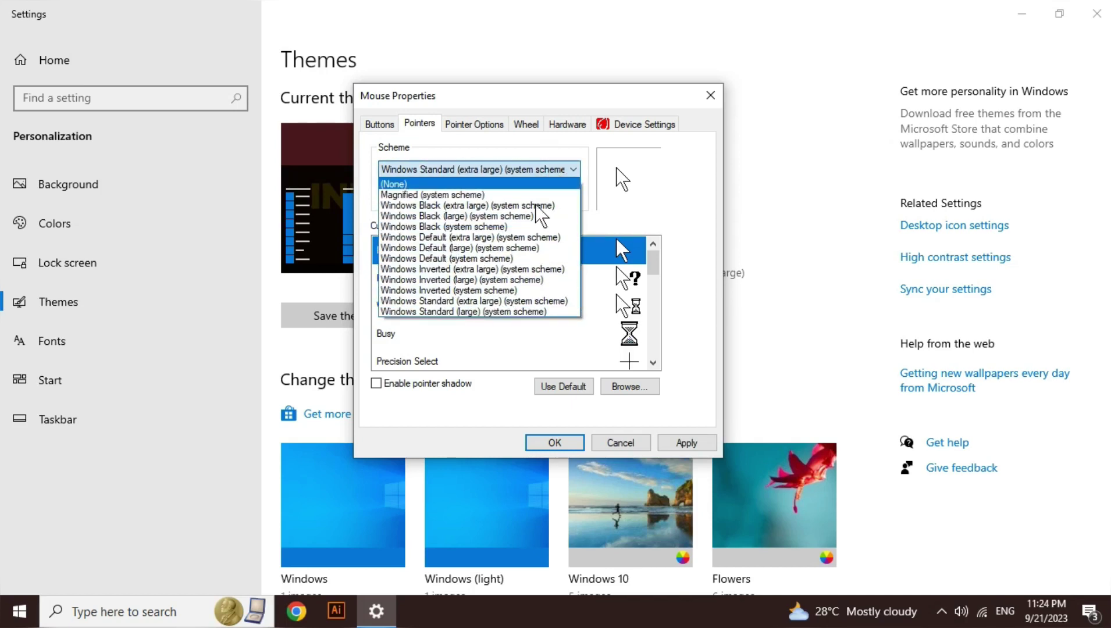
click(512, 238)
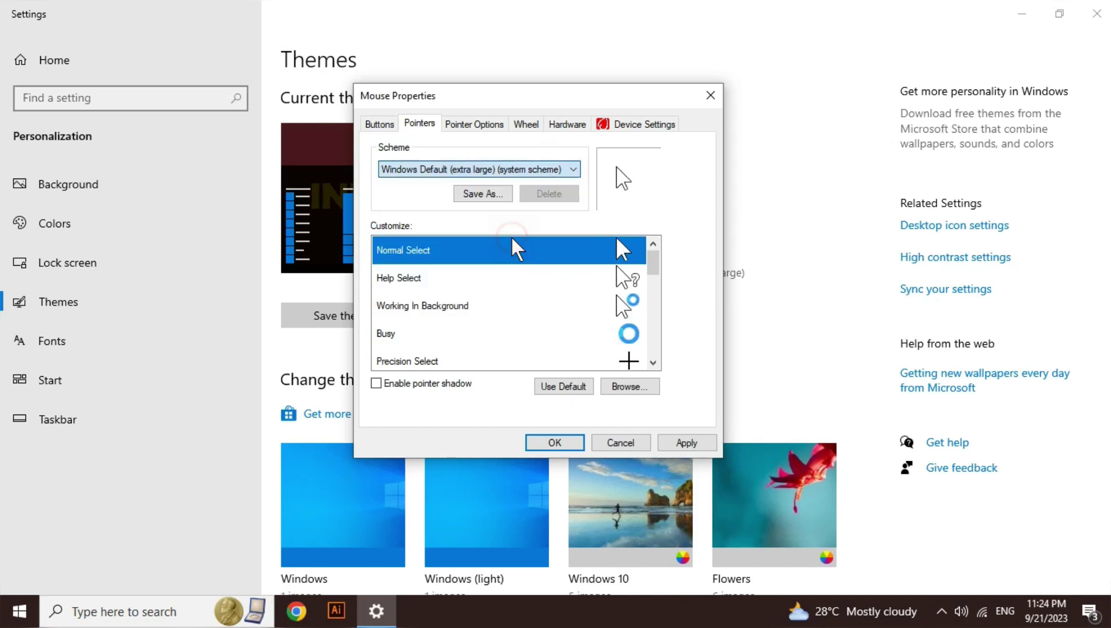
- Set the pointer scheme back to (None) and apply it
click(572, 169)
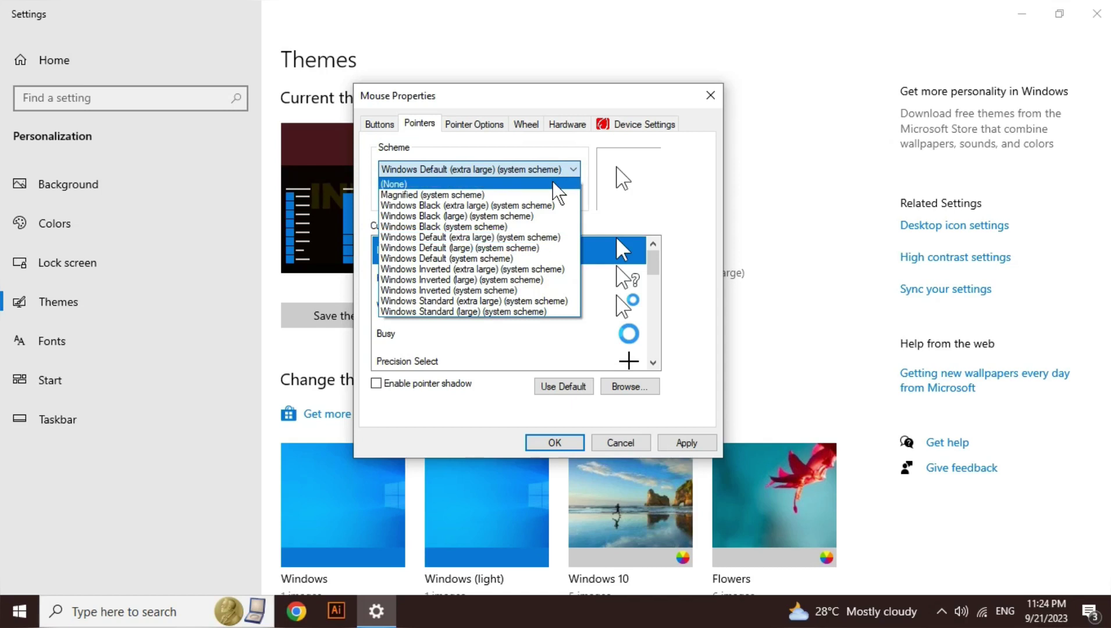
click(553, 184)
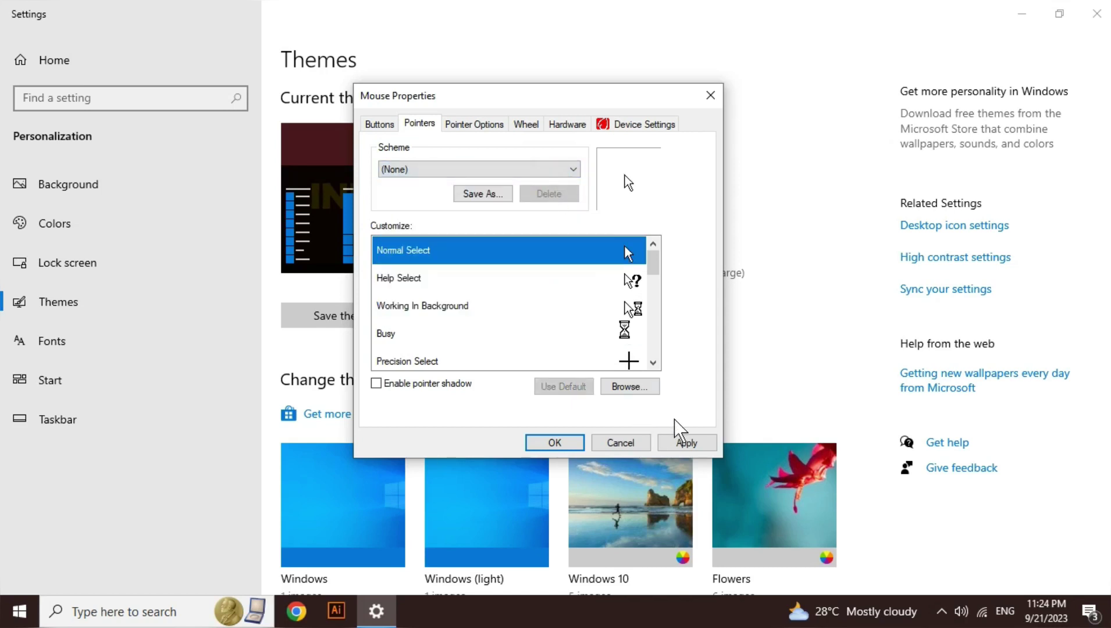
click(678, 442)
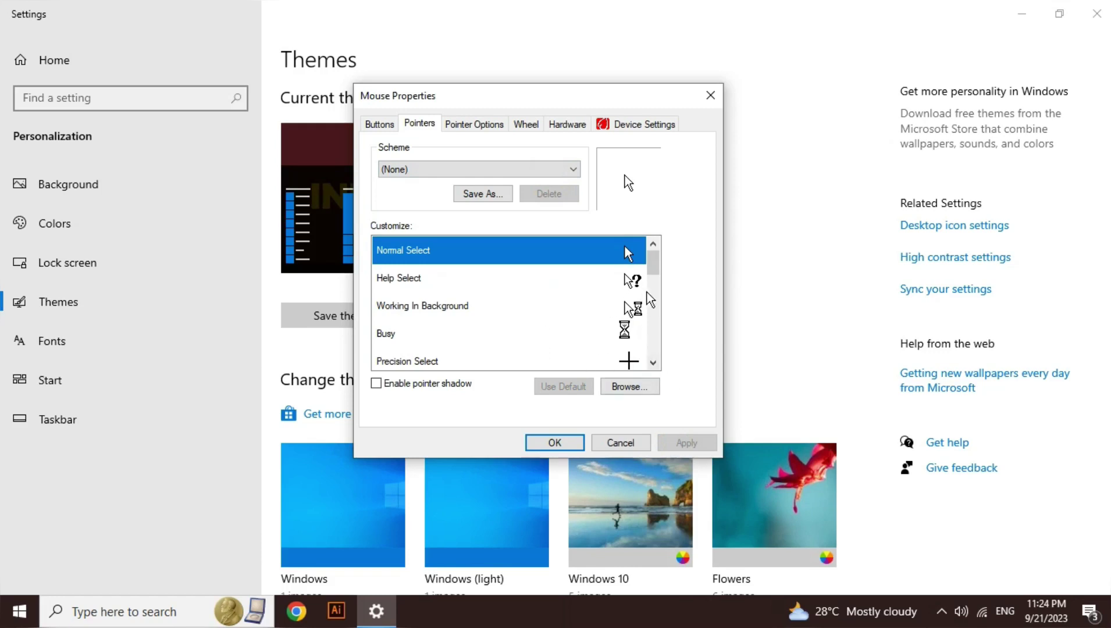
- Preview the Text Select and Vertical Resize pointers in the scheme's list of customizable cursors
click(654, 364)
click(654, 363)
scroll(566, 269, down, 1)
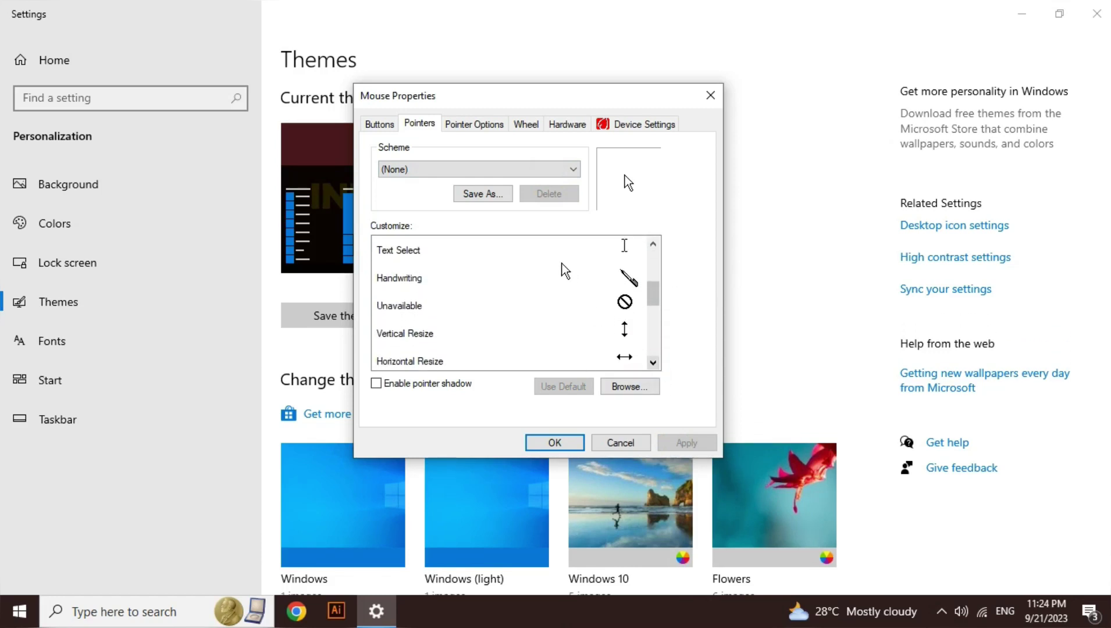
click(484, 256)
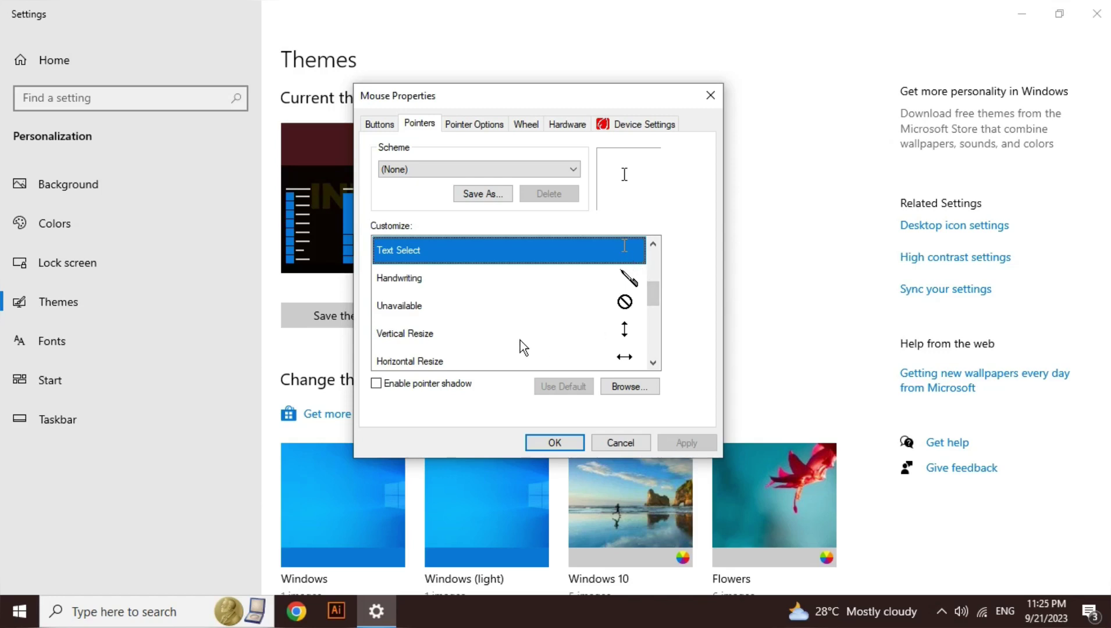
click(438, 335)
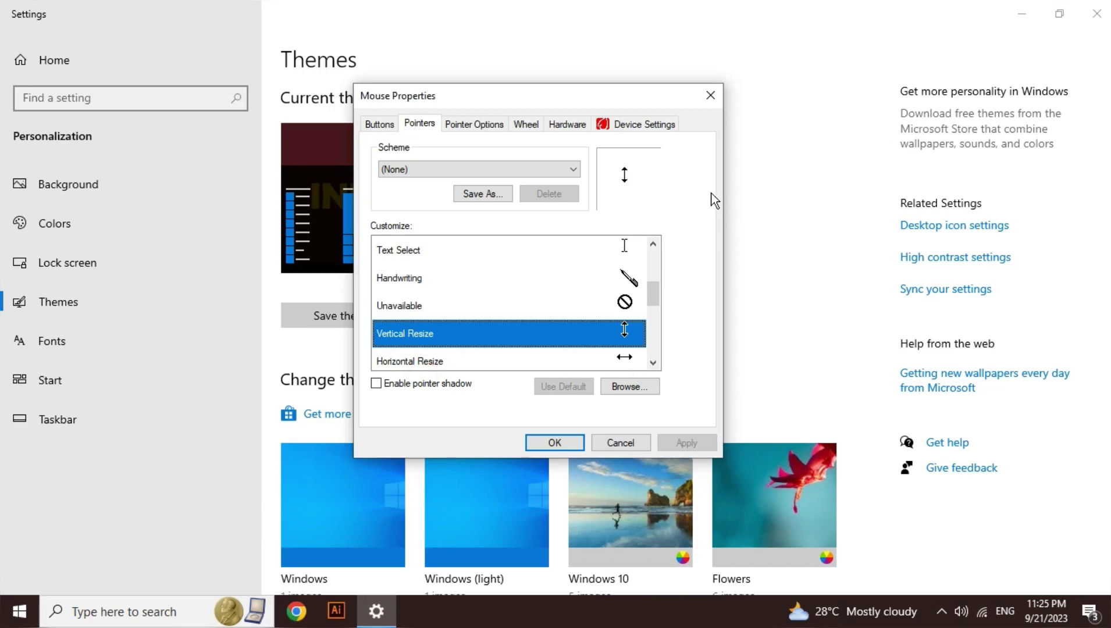
- Try the vertical resize pointer on the restored-down Settings window, maximize it again and cancel the Mouse Properties dialog
click(1055, 21)
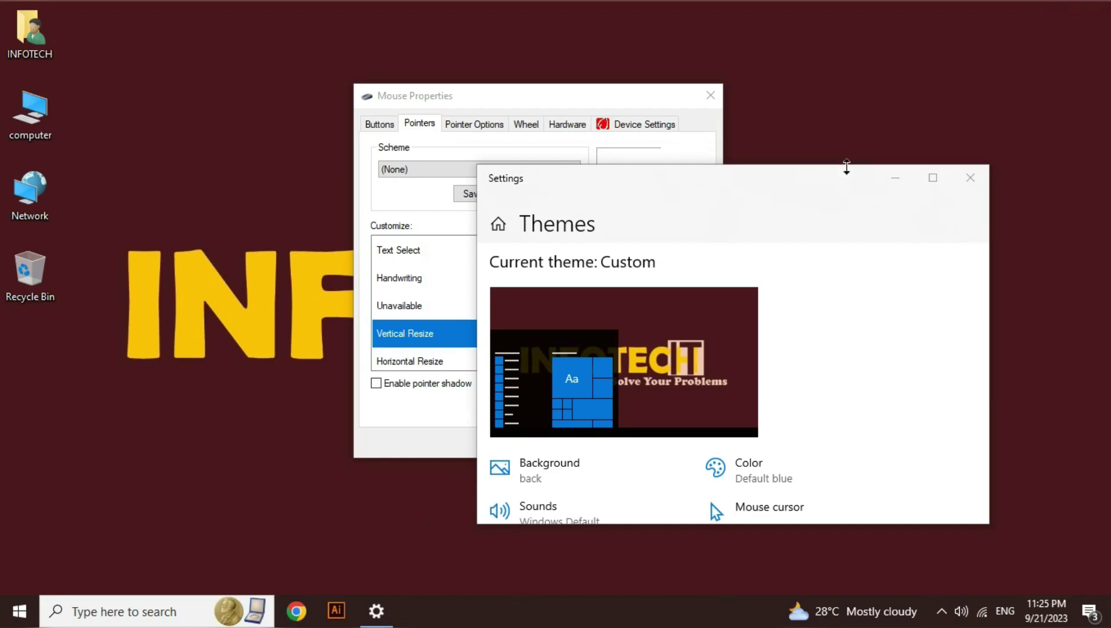
drag(777, 191, 650, 389)
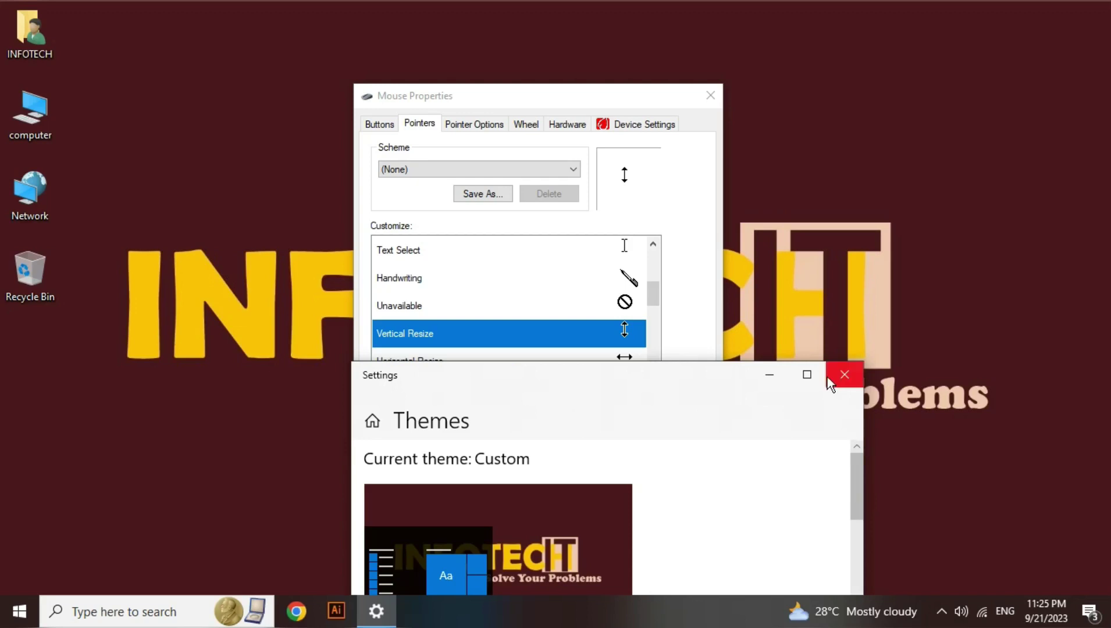
click(808, 375)
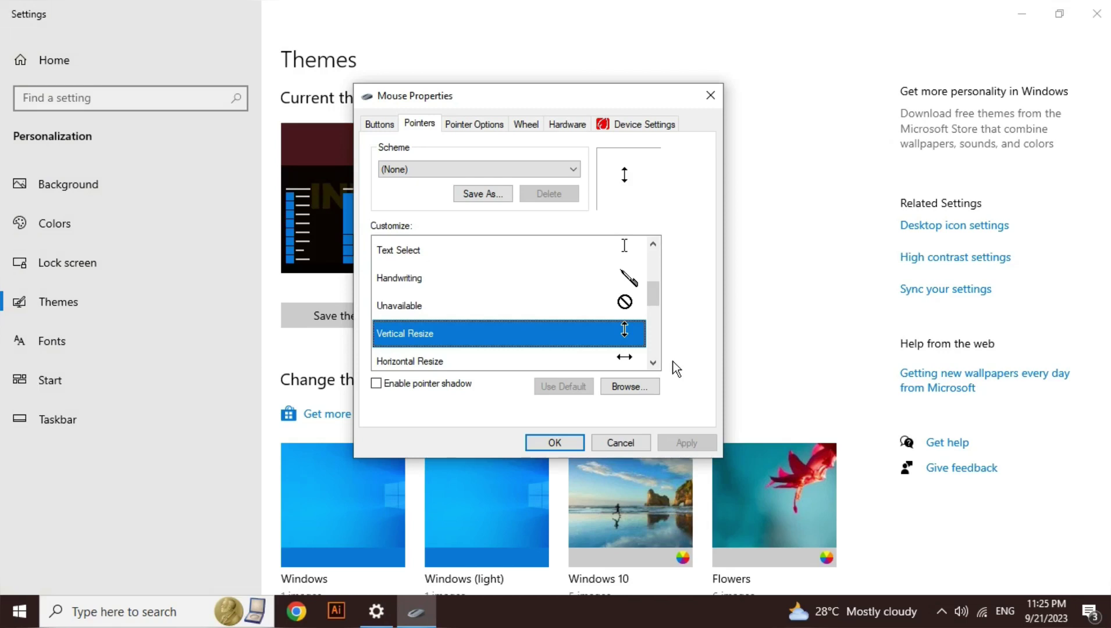
click(606, 443)
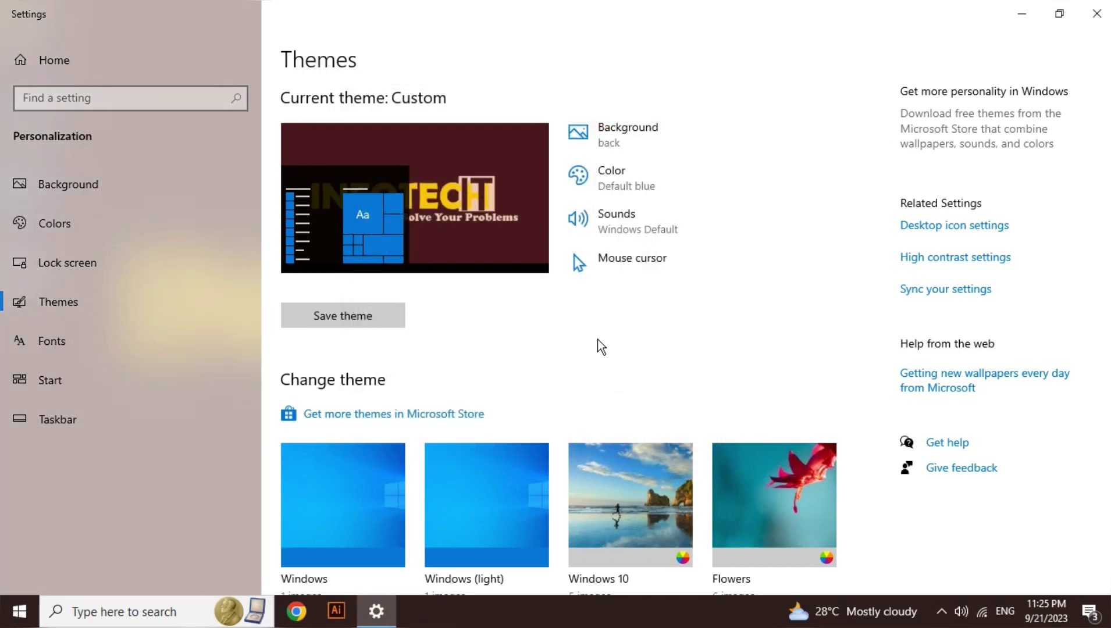
- Browse the available fonts in the Fonts settings to the end of the list and open the Yu Gothic UI details
click(164, 330)
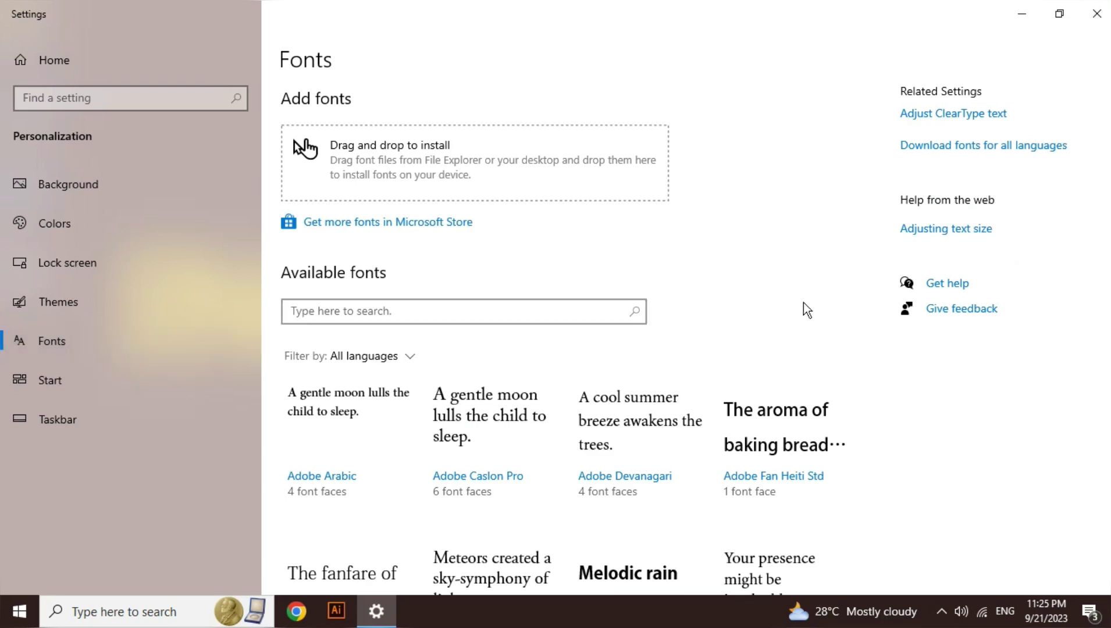
scroll(1108, 201, down, 15)
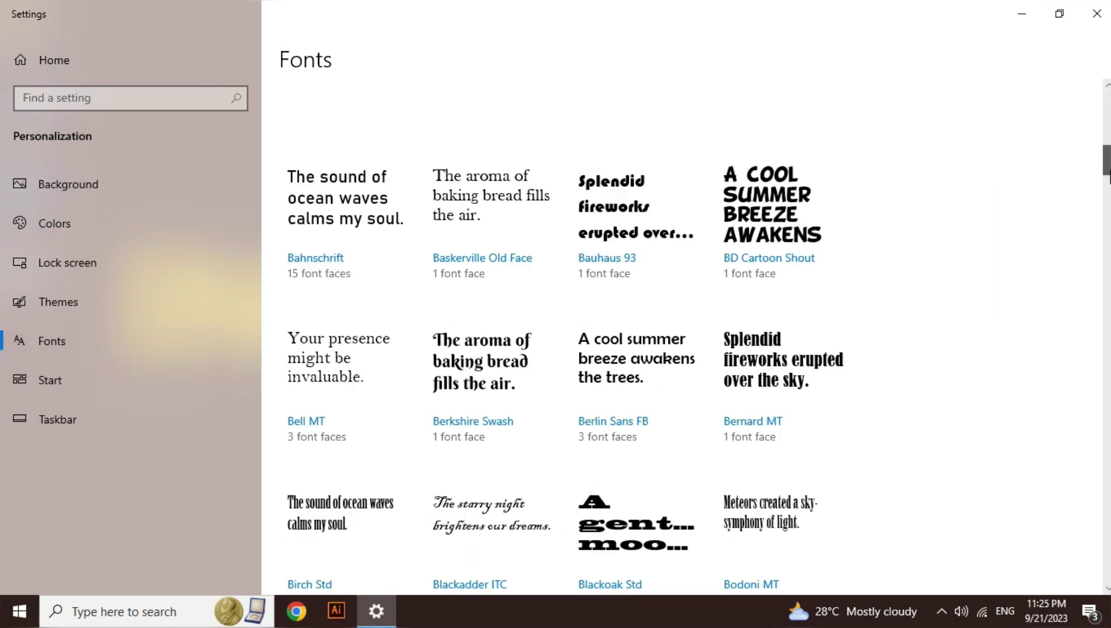
scroll(1108, 201, down, 20)
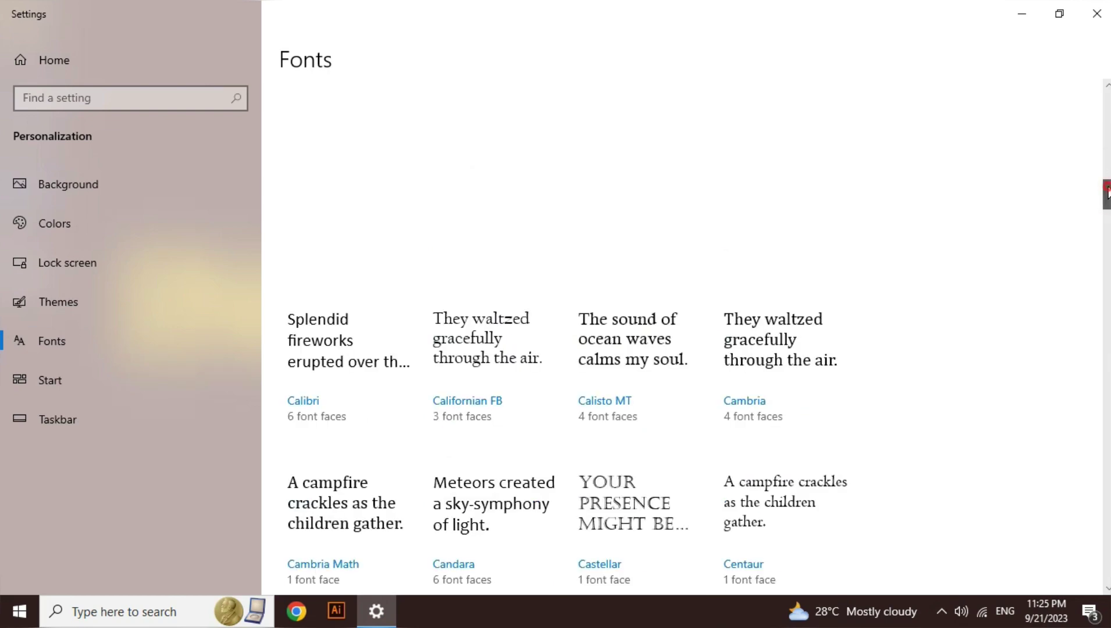
drag(1108, 253, 1107, 568)
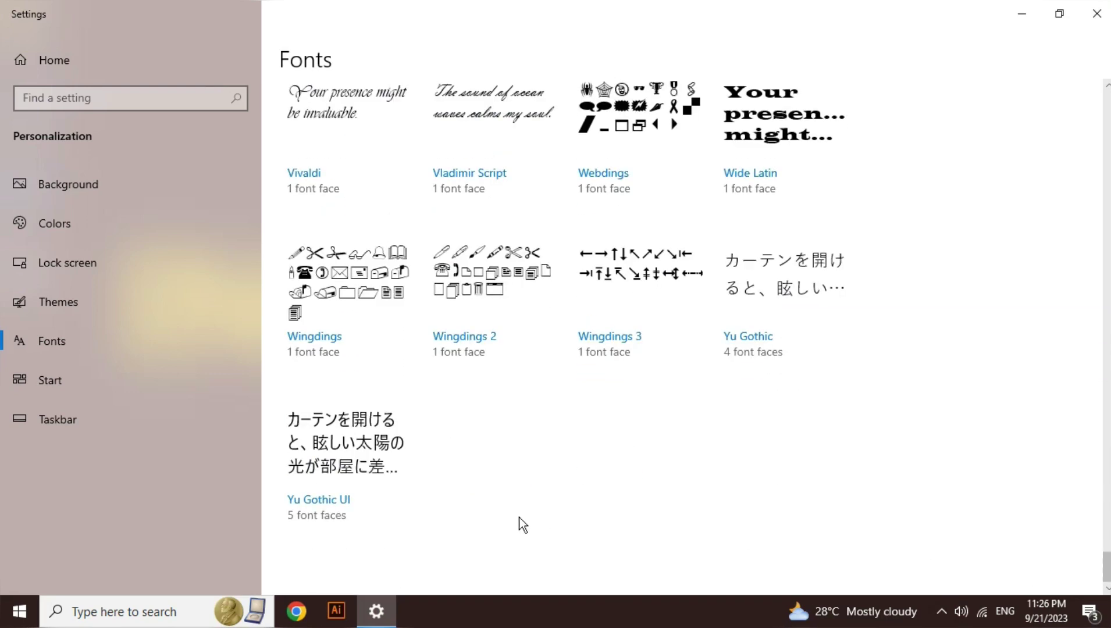
click(353, 459)
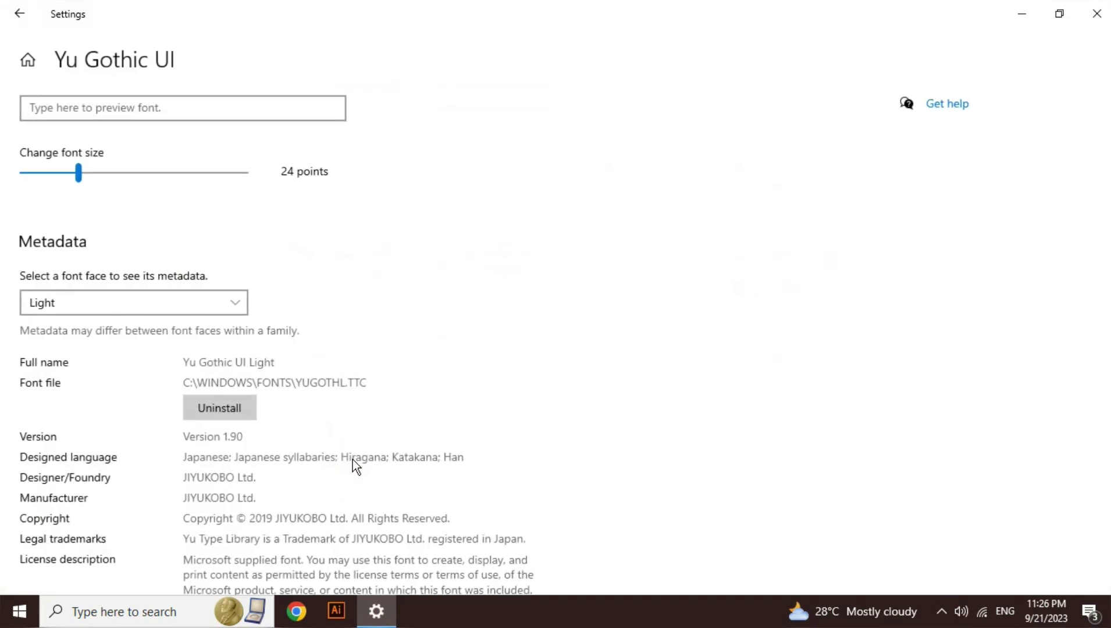
- Try to uninstall the Yu Gothic UI font family, agreeing to delete the entire font collection, and dismiss the closing message
click(240, 416)
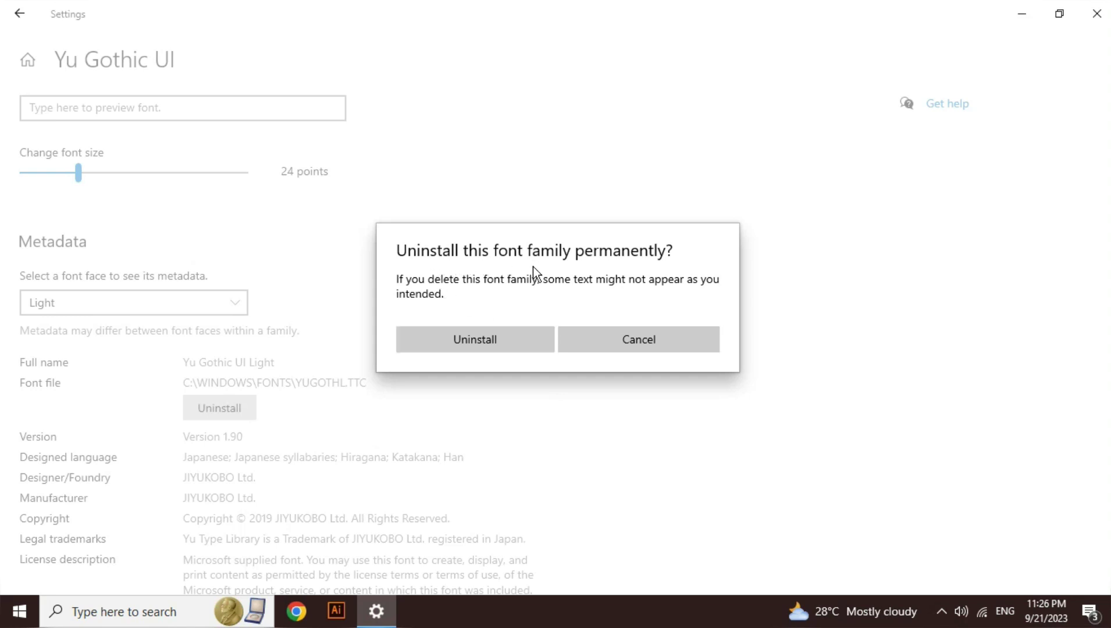
click(506, 337)
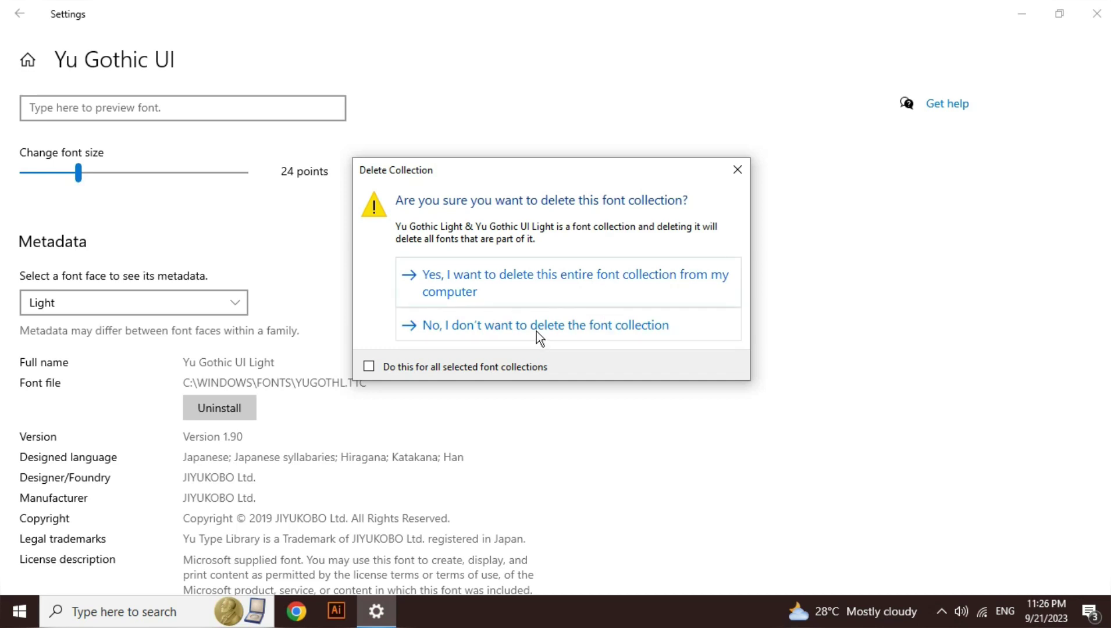
click(516, 293)
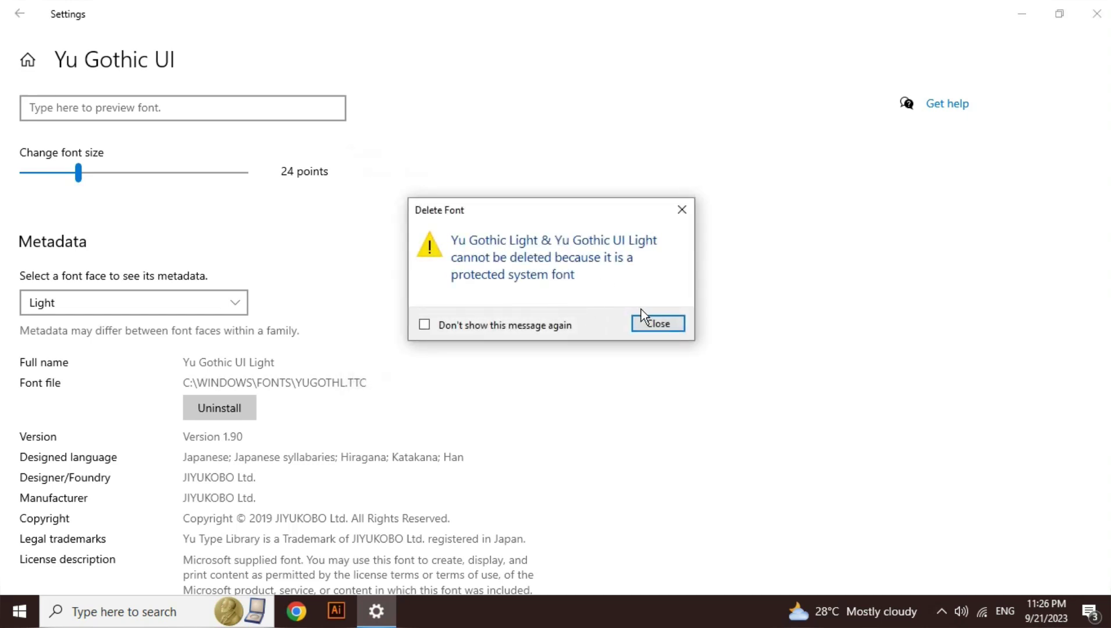
click(657, 325)
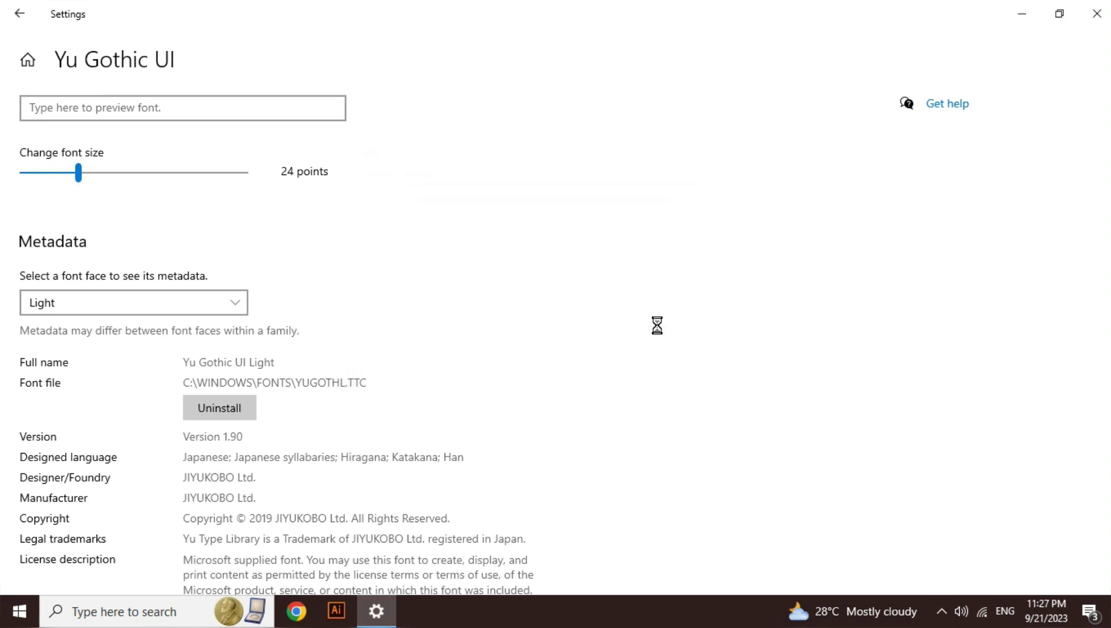